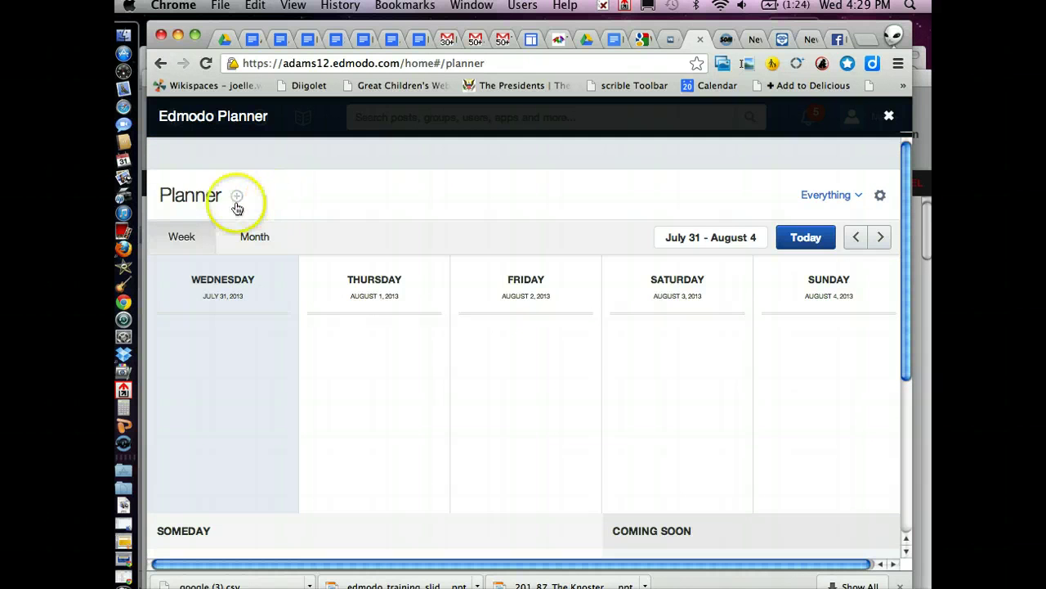
# - Switch the planner to the month view and try jumping to April 2013 and back to the current month
pyautogui.click(254, 238)
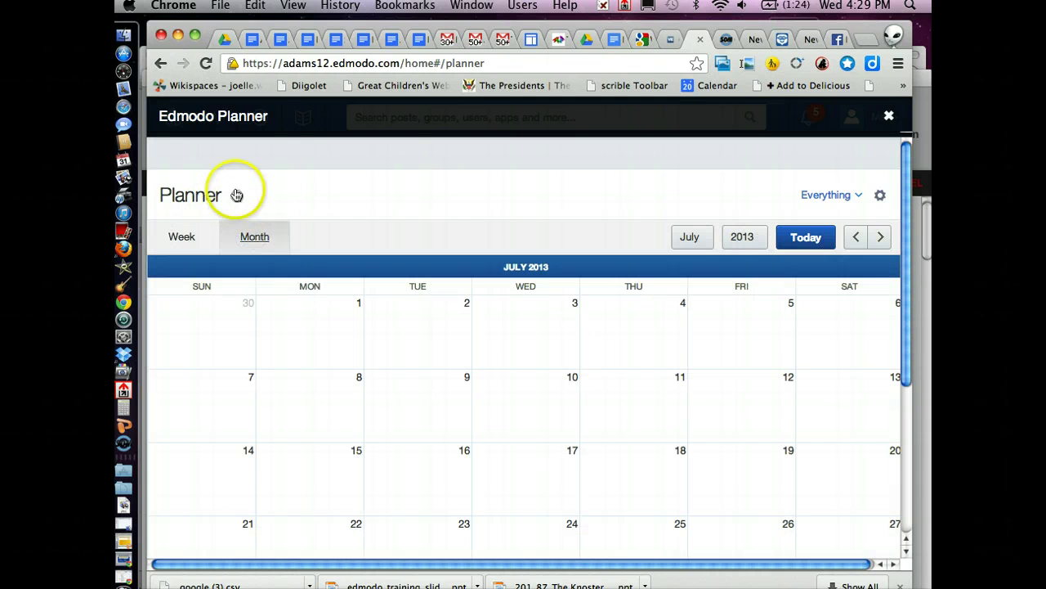
pyautogui.click(702, 239)
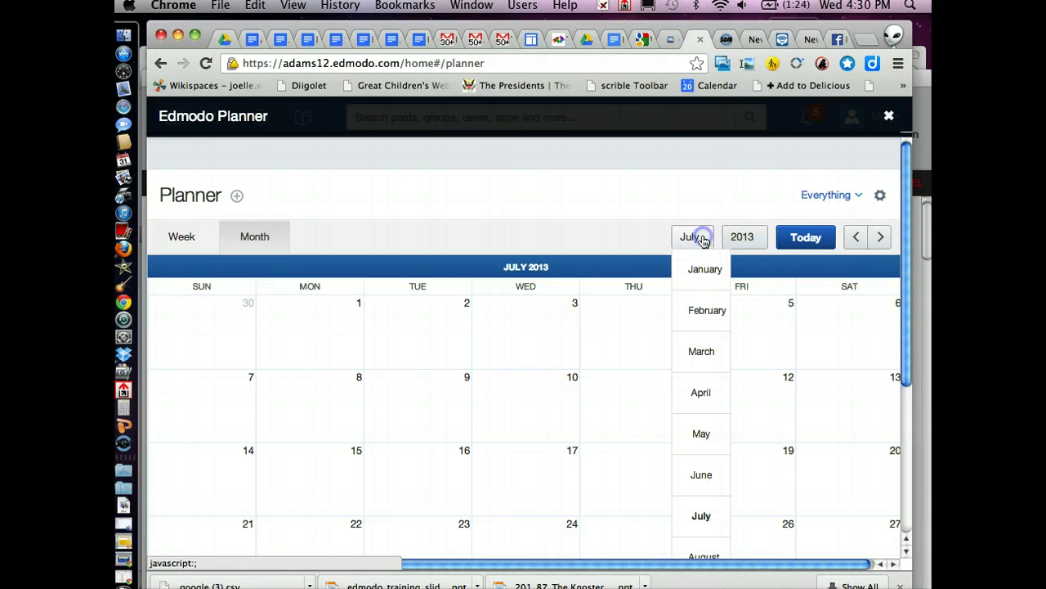
pyautogui.click(700, 393)
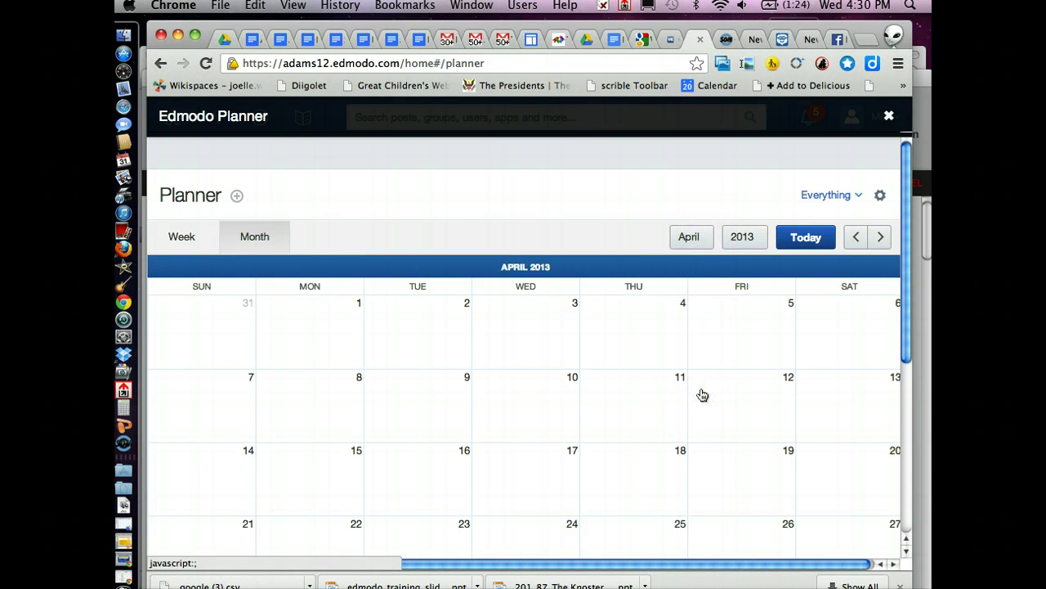
pyautogui.click(806, 239)
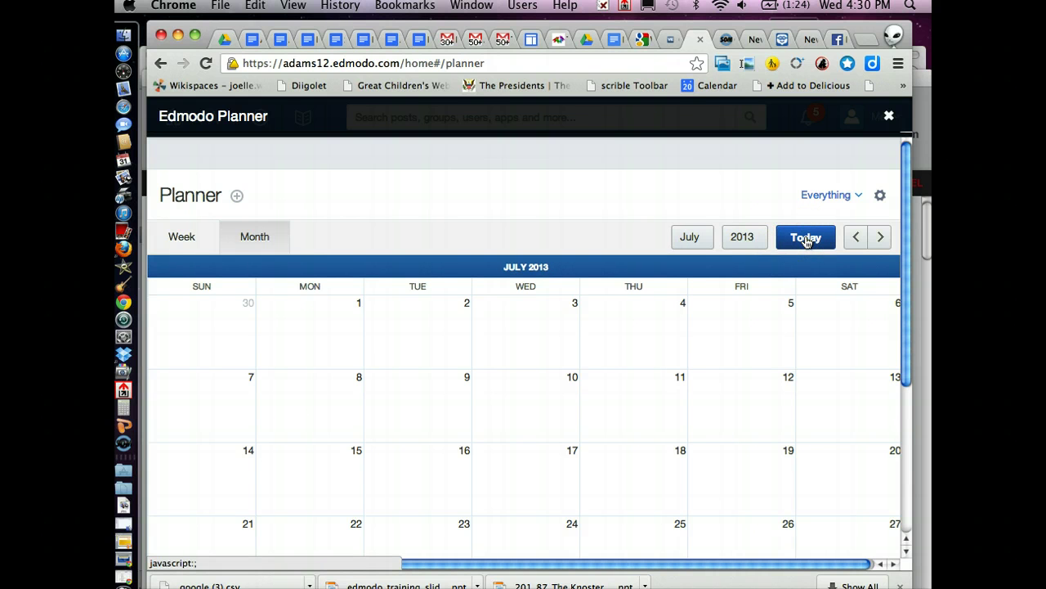
# - Page the month calendar forward to October 2013 and back to June 2013
pyautogui.click(881, 237)
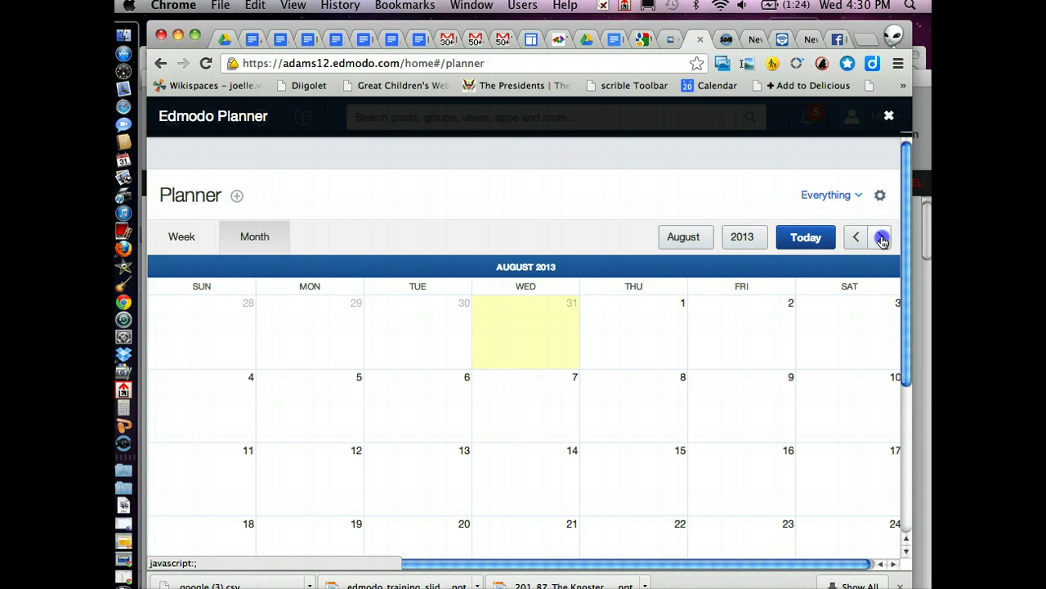
pyautogui.click(881, 237)
pyautogui.click(881, 237)
pyautogui.click(857, 237)
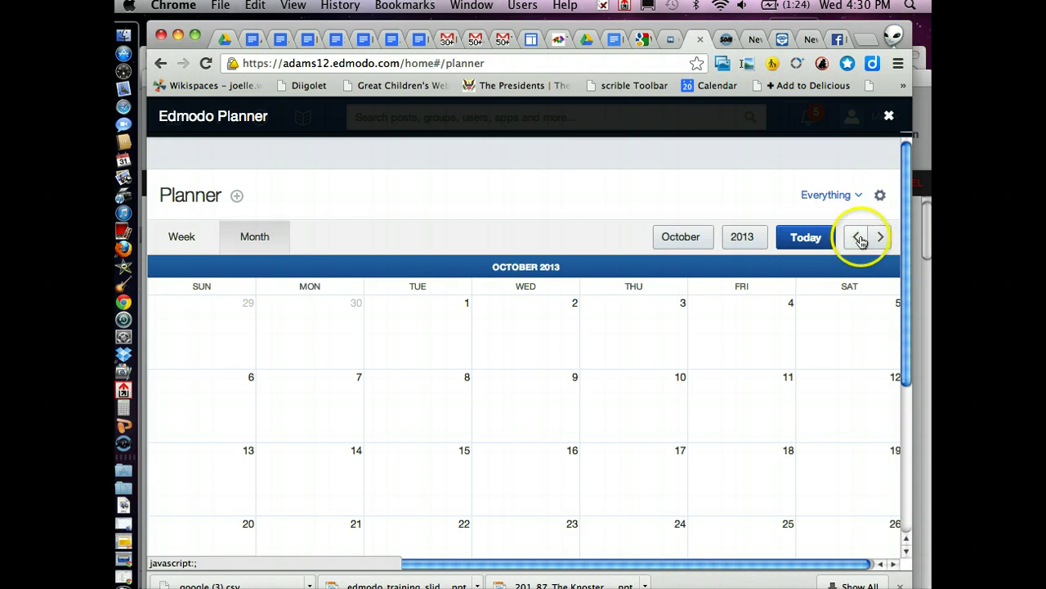
pyautogui.click(857, 237)
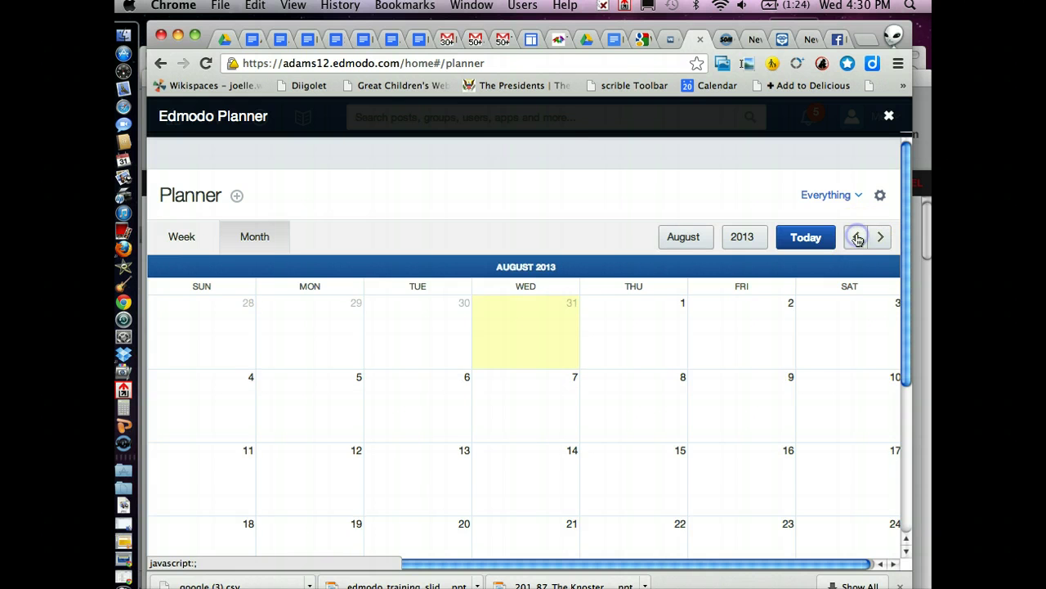
pyautogui.click(857, 237)
pyautogui.click(857, 237)
# - Filter the planner to the *Colorado Edmodo Collaborative group and reset the filter to Everything
pyautogui.click(858, 195)
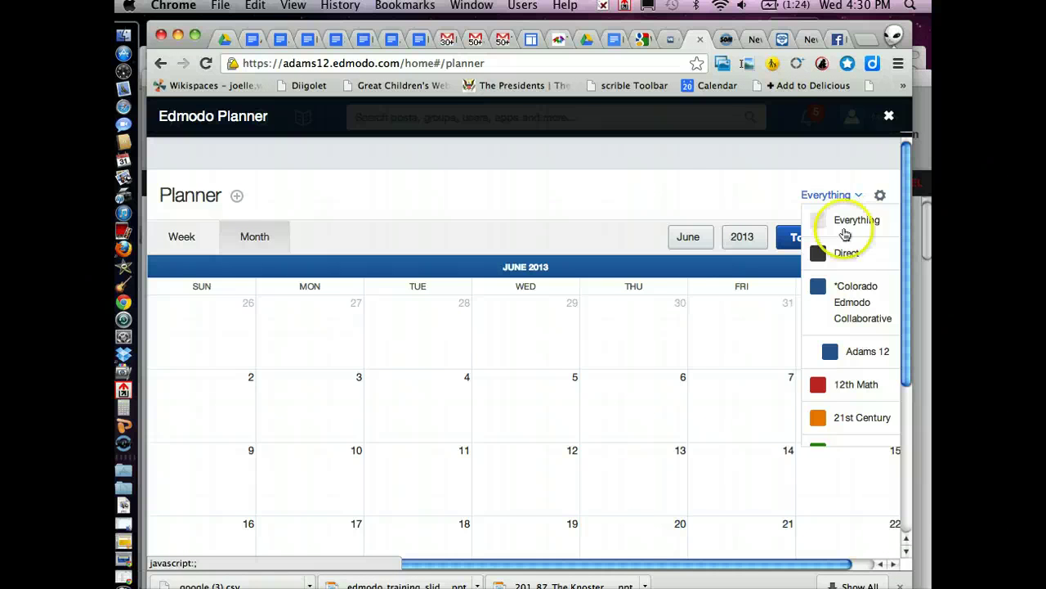
pyautogui.click(850, 296)
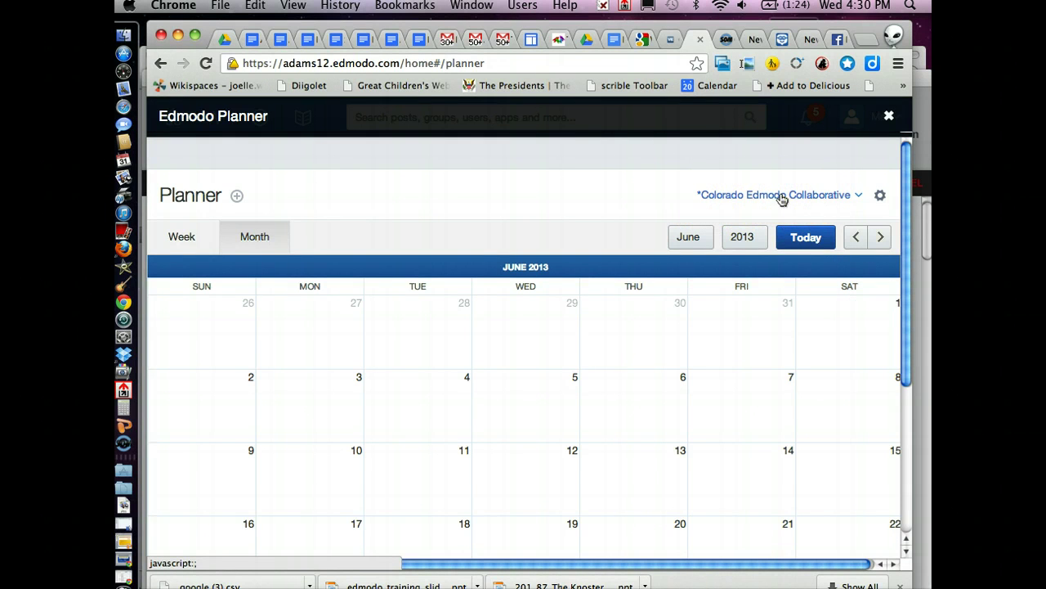
pyautogui.click(858, 194)
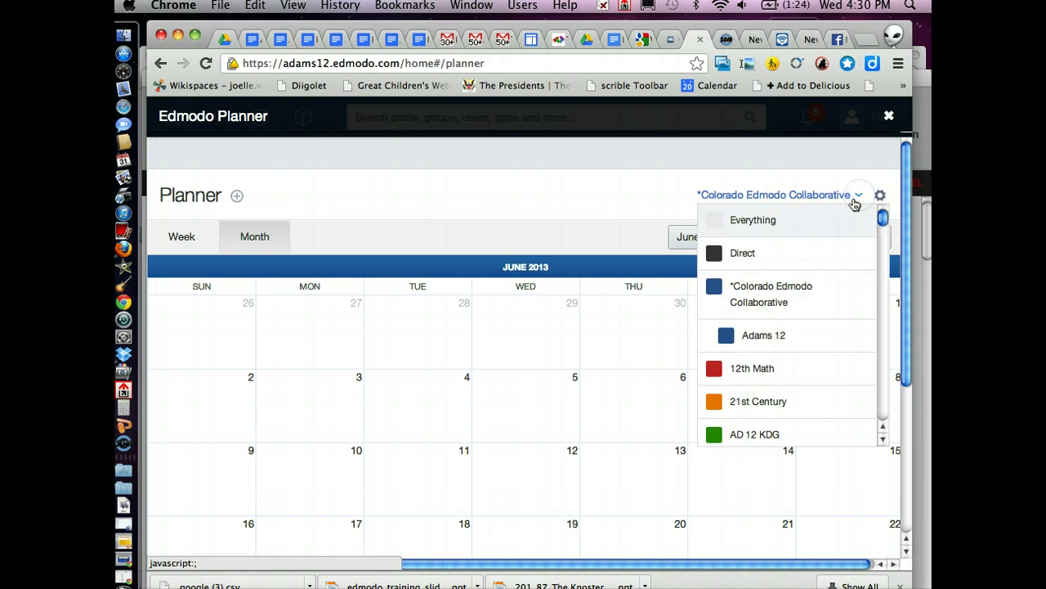
pyautogui.click(818, 222)
# - Look at the planner's Print and Export options
pyautogui.click(879, 197)
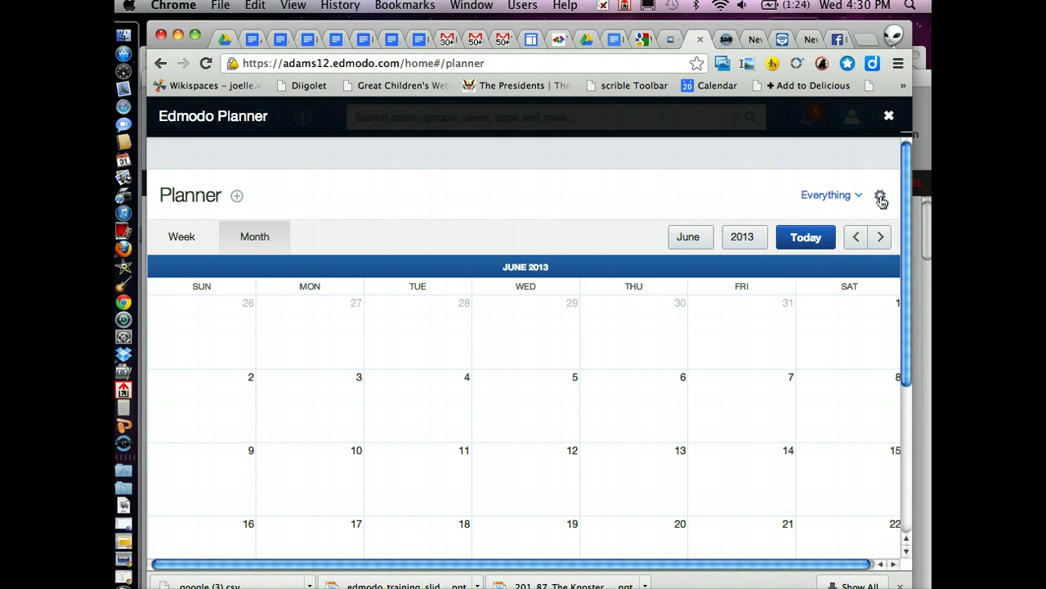
pyautogui.click(881, 199)
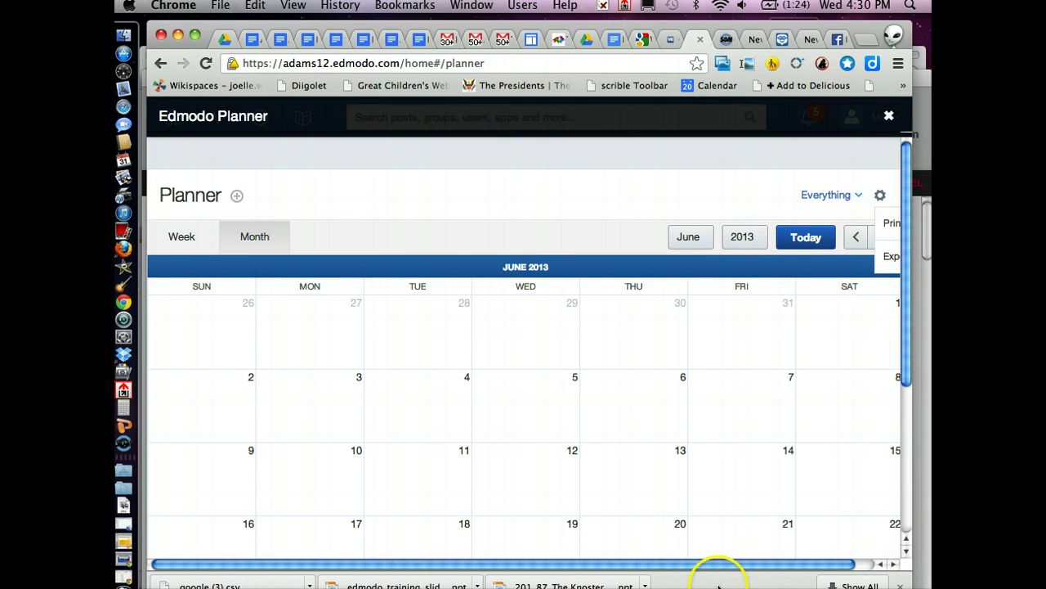
pyautogui.moveTo(716, 566); pyautogui.dragTo(813, 564)
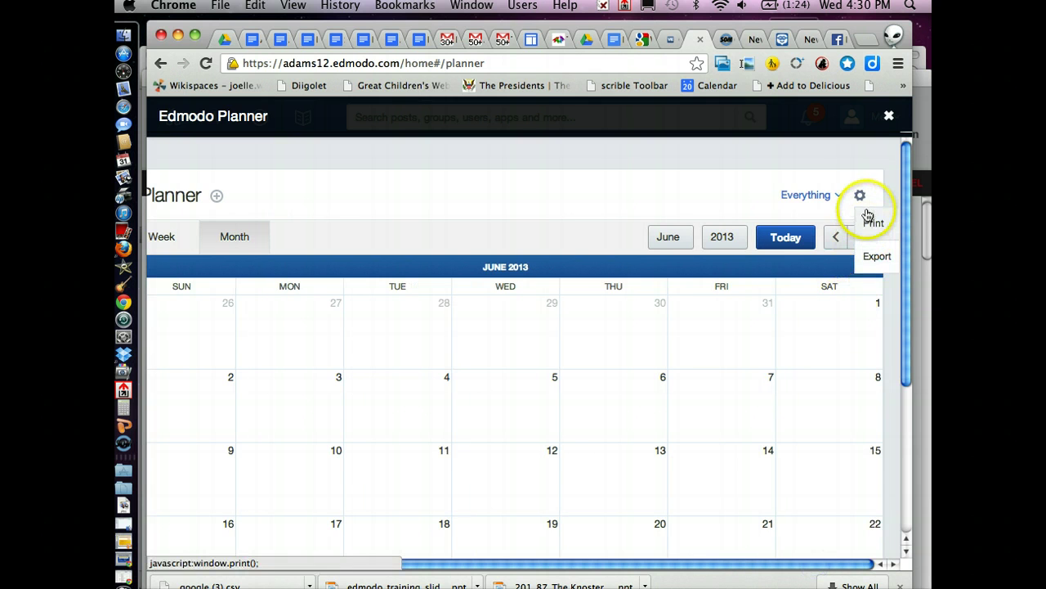
pyautogui.click(877, 262)
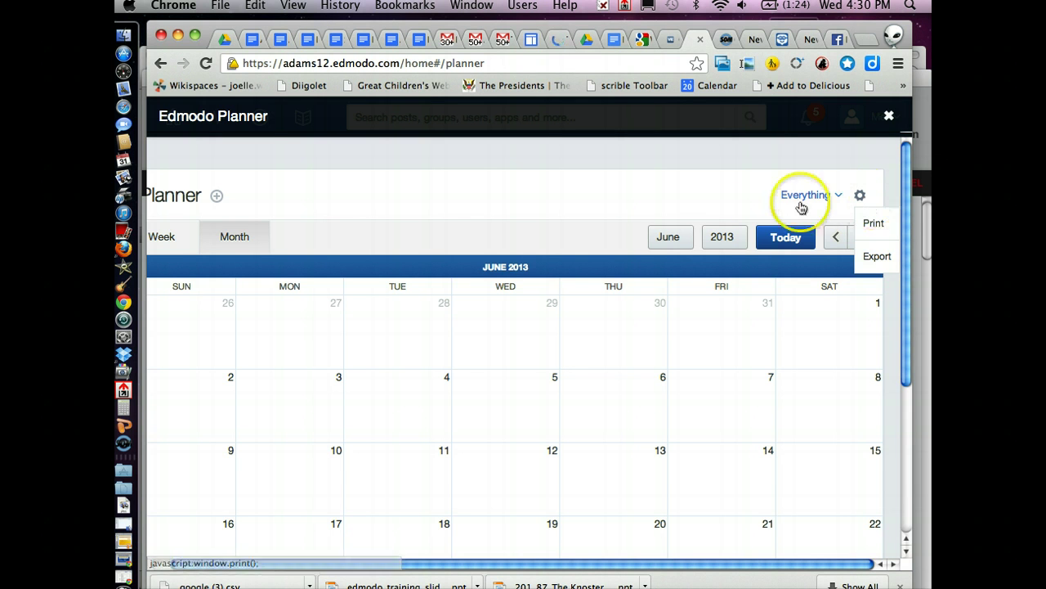
pyautogui.moveTo(701, 564); pyautogui.dragTo(561, 565)
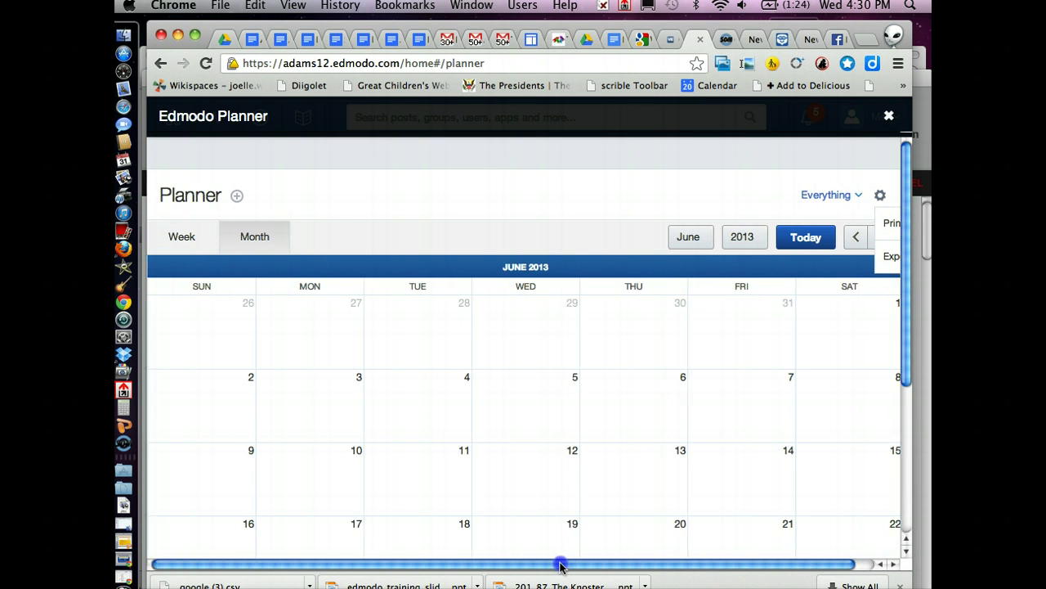
# - Start a new planner event with the description "Start of School!"
pyautogui.click(236, 197)
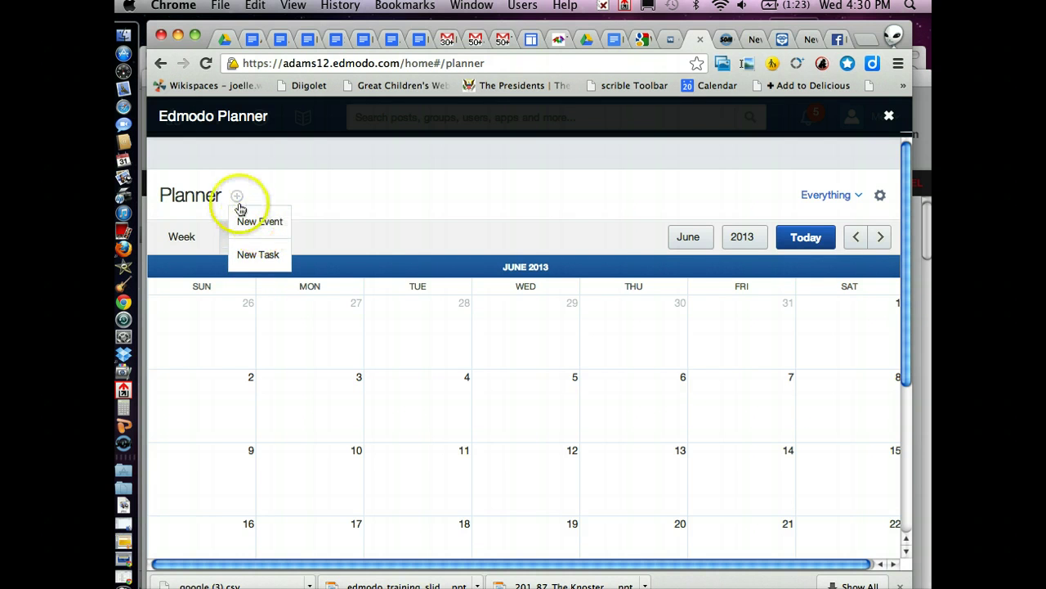
pyautogui.click(256, 227)
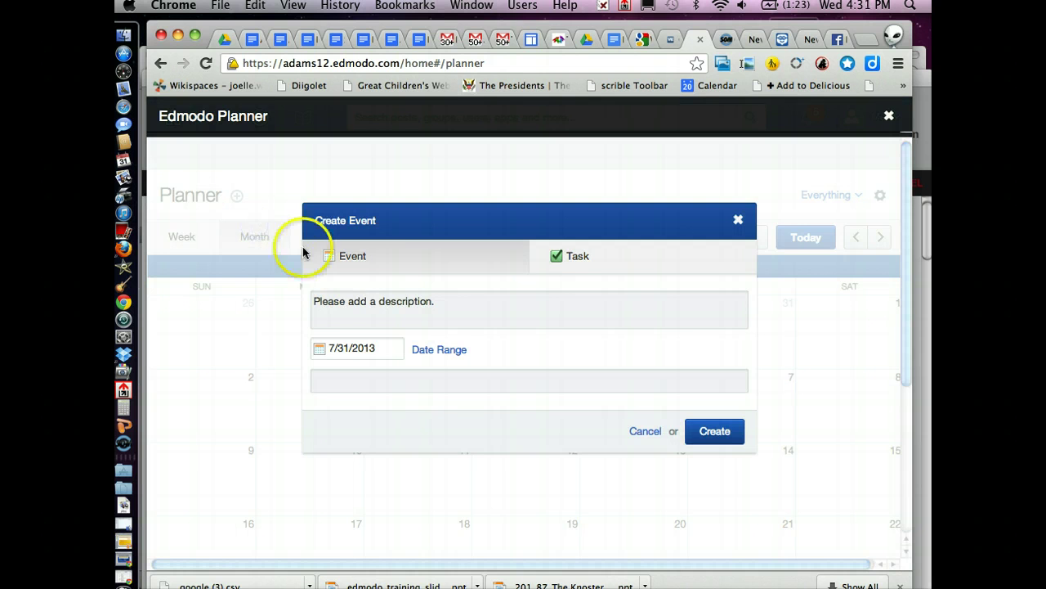
pyautogui.click(350, 257)
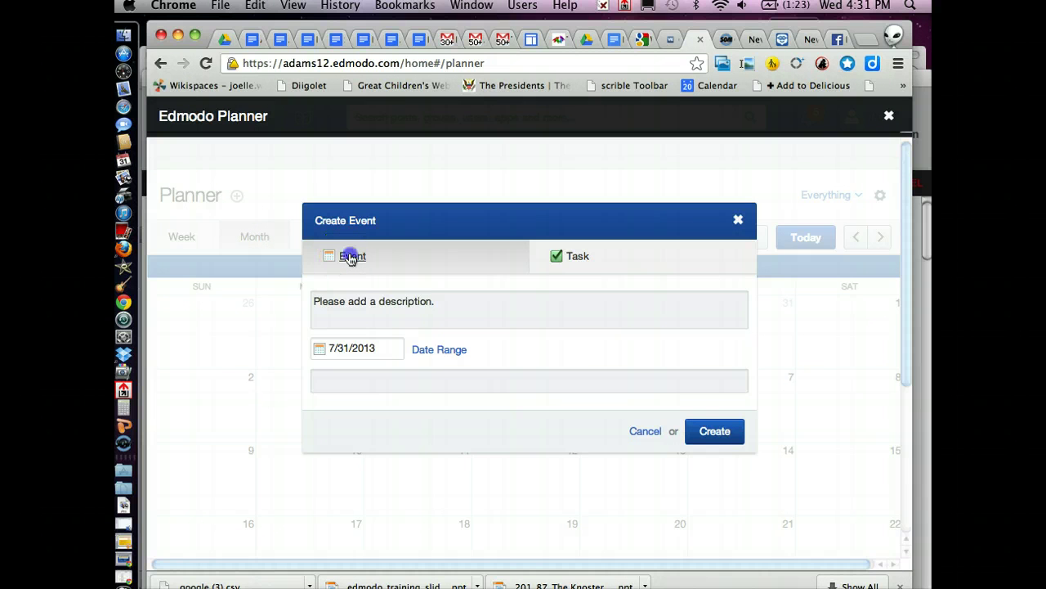
pyautogui.click(352, 300)
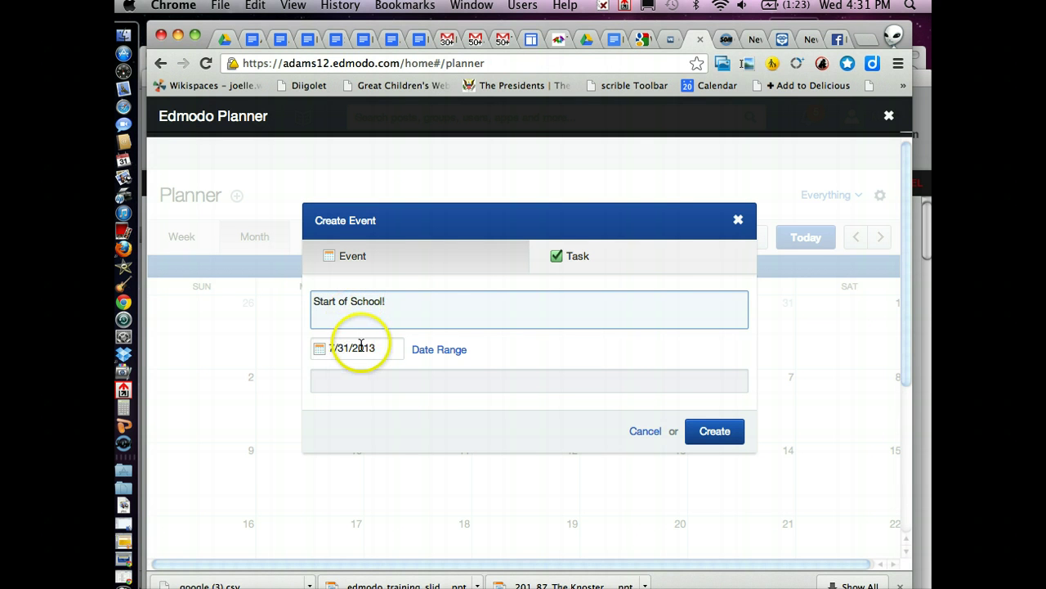
# - Try a date range ending 8/3/2013 for the event, and return it to a single date
pyautogui.click(433, 352)
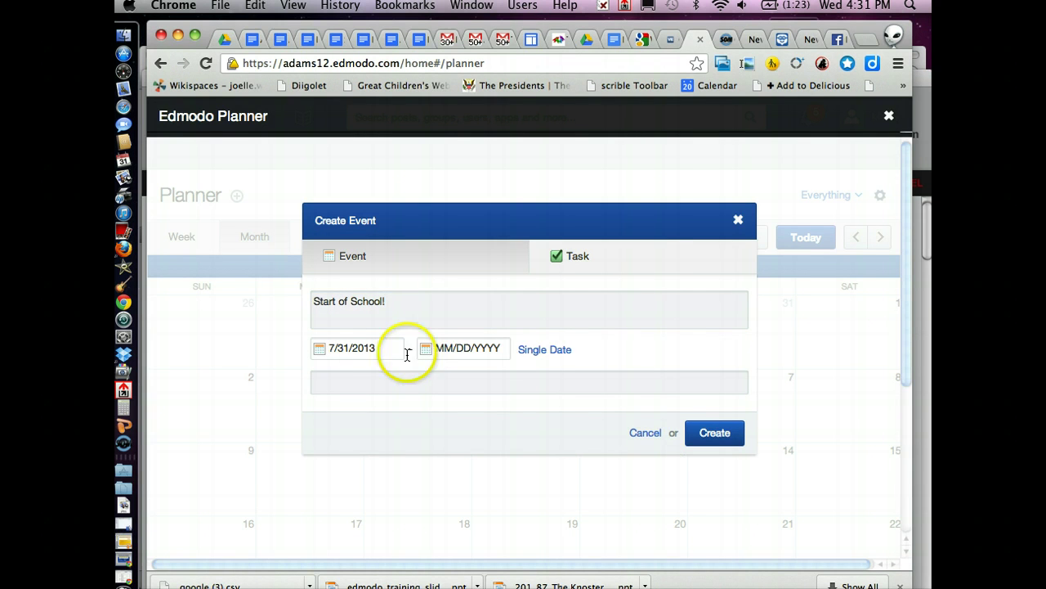
pyautogui.click(490, 350)
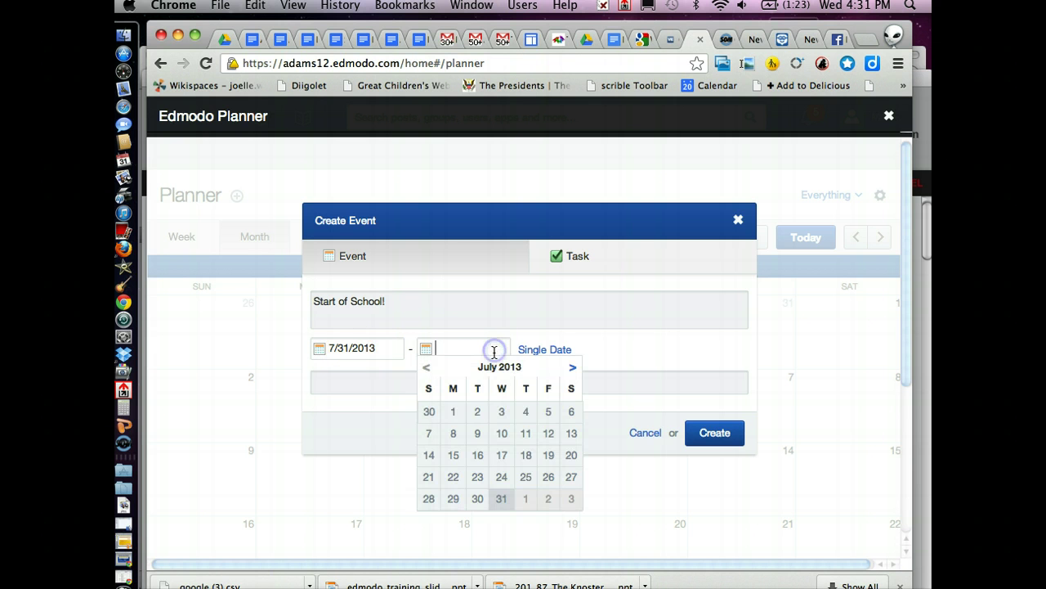
pyautogui.click(572, 367)
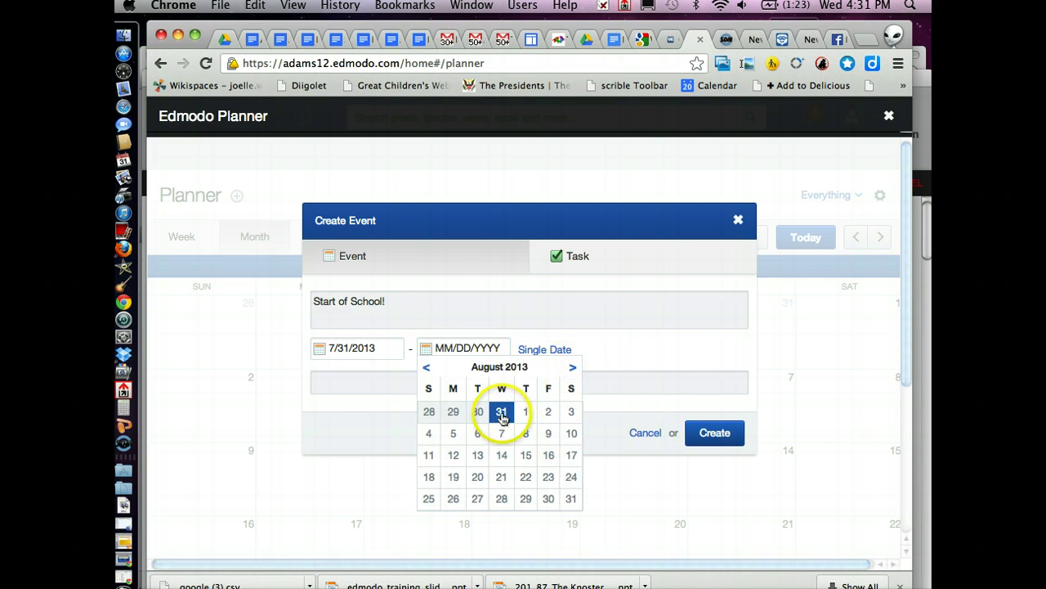
pyautogui.click(501, 412)
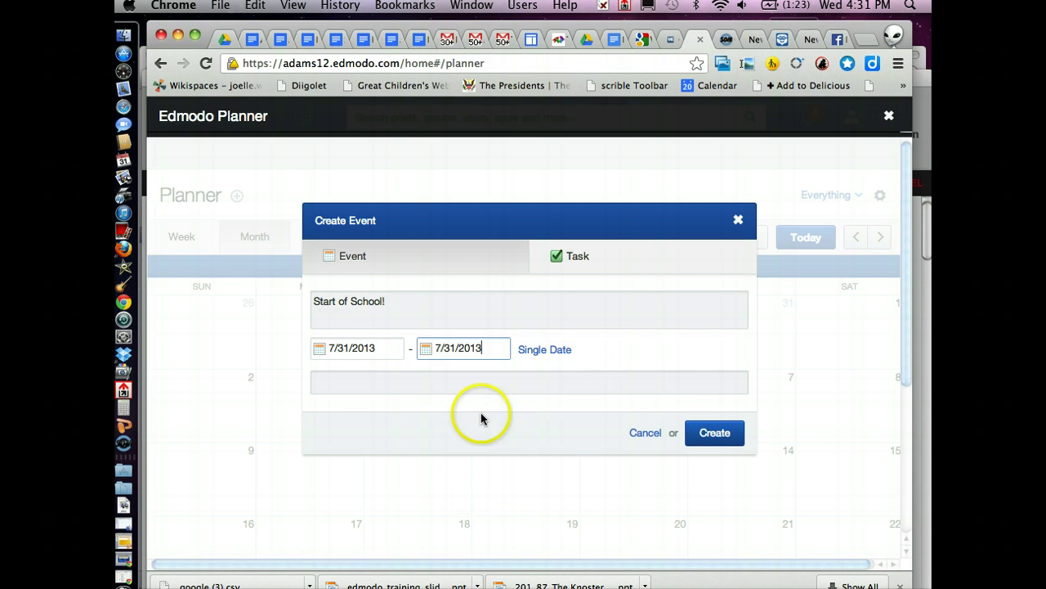
pyautogui.click(499, 349)
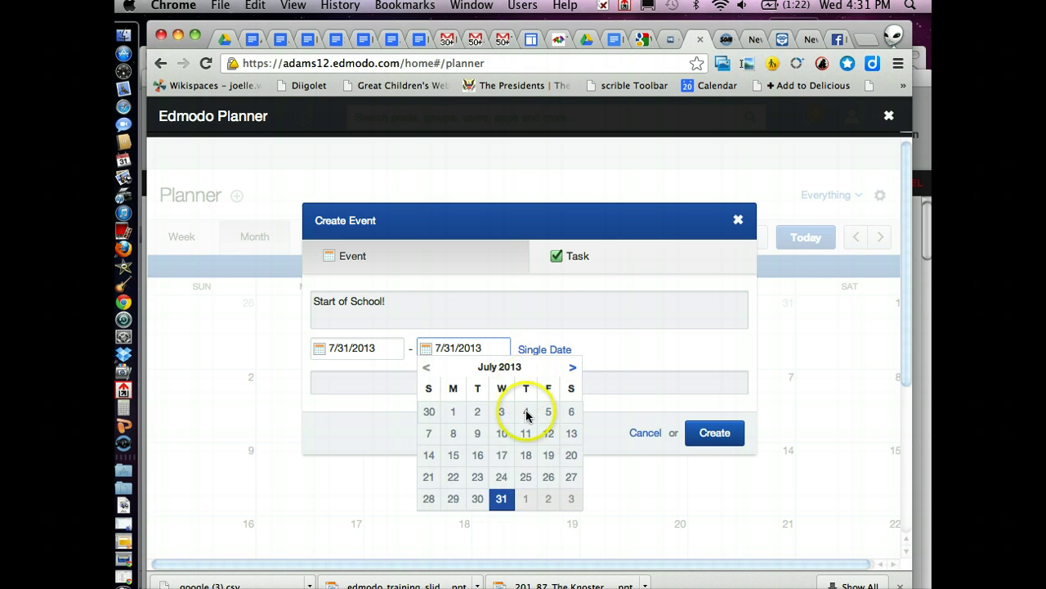
pyautogui.click(572, 367)
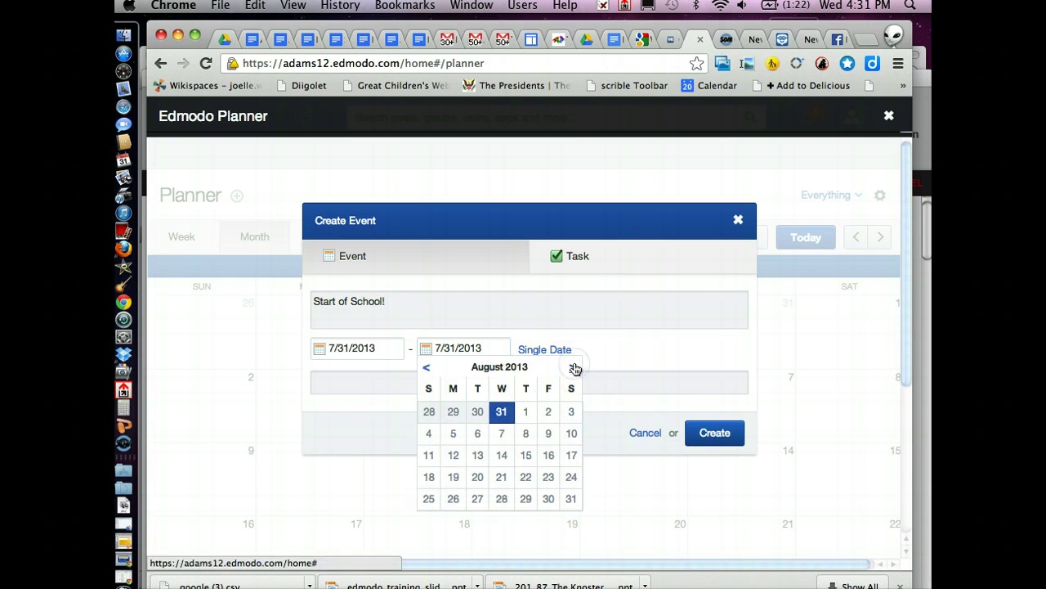
pyautogui.click(570, 413)
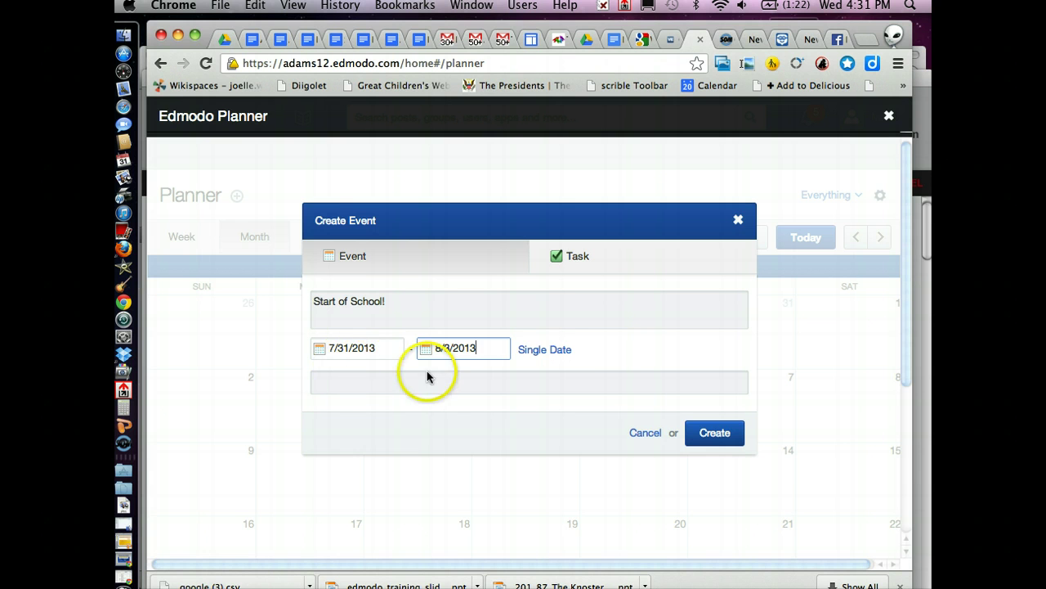
pyautogui.click(553, 351)
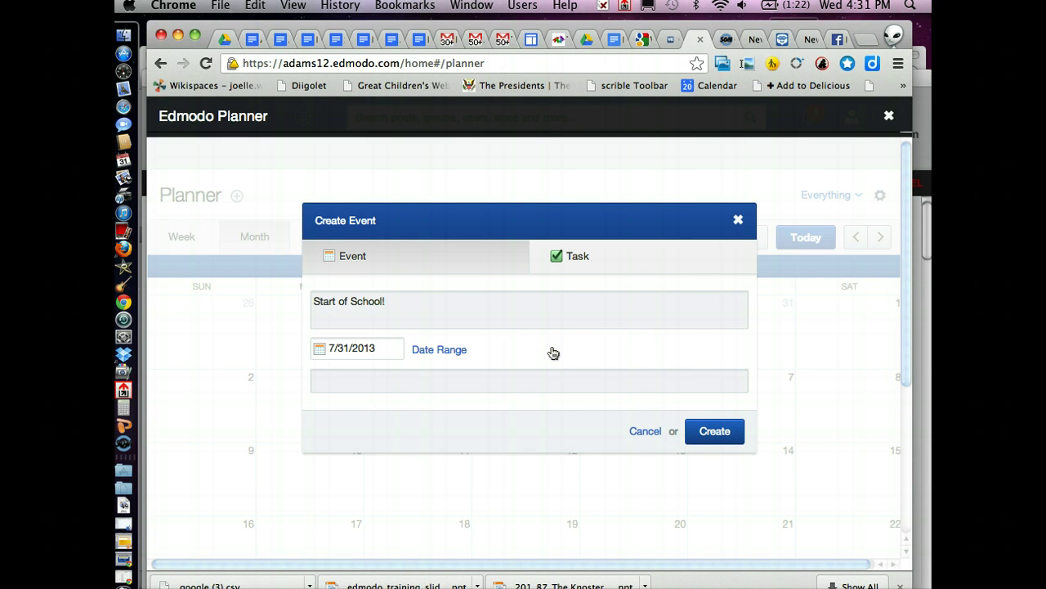
# - Send the event to the AD12 Blended_Learning group and create it
pyautogui.click(422, 385)
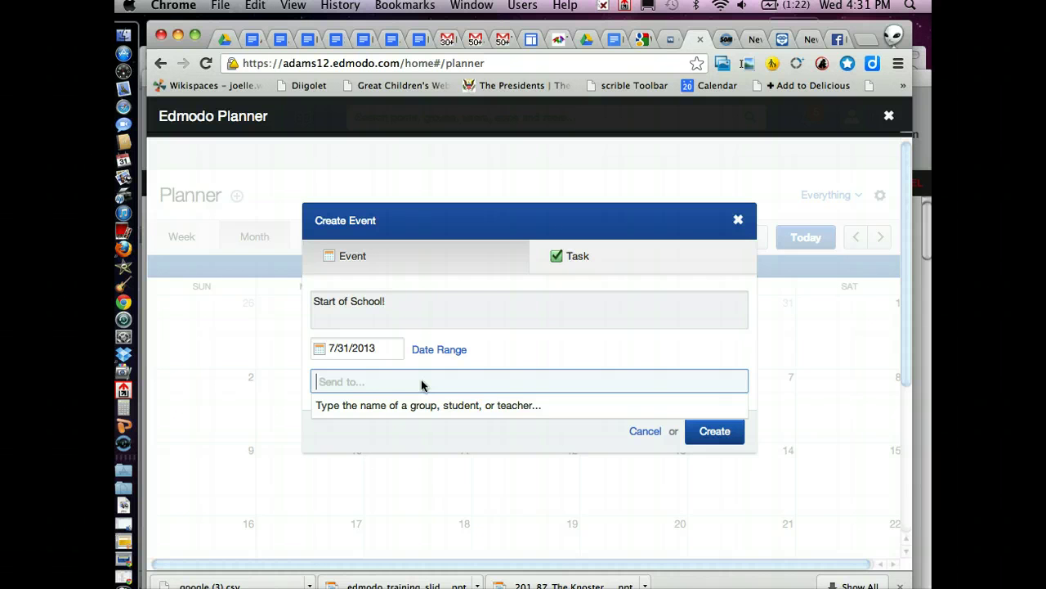
pyautogui.write('blend')
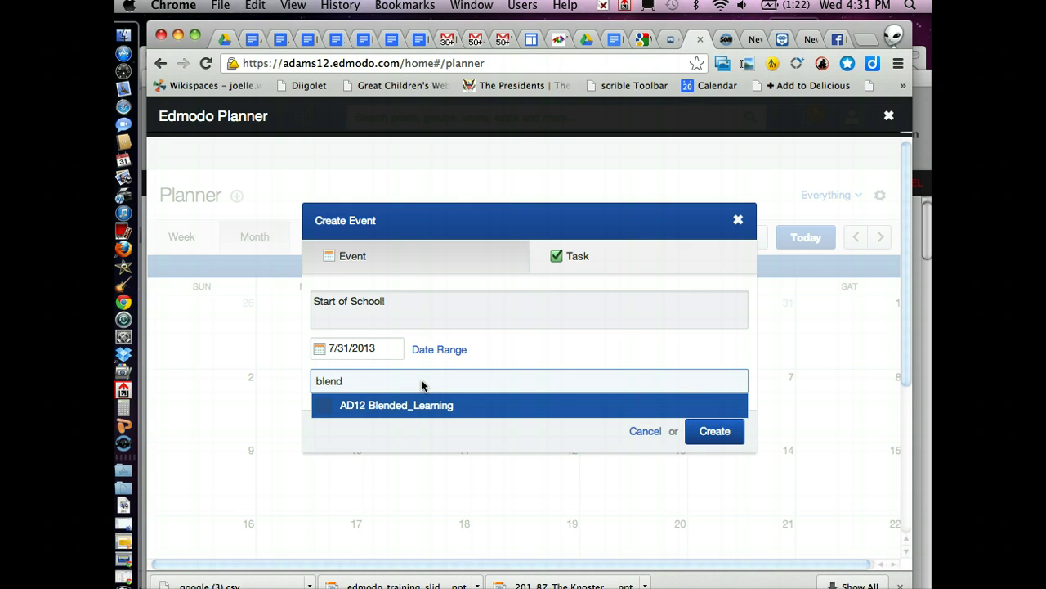
pyautogui.click(444, 403)
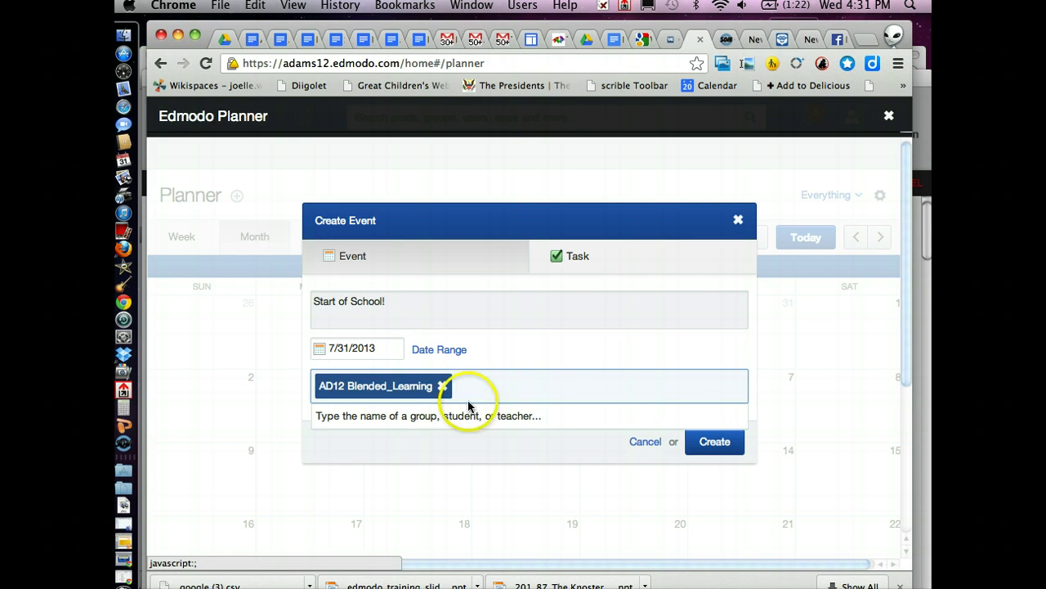
pyautogui.click(716, 442)
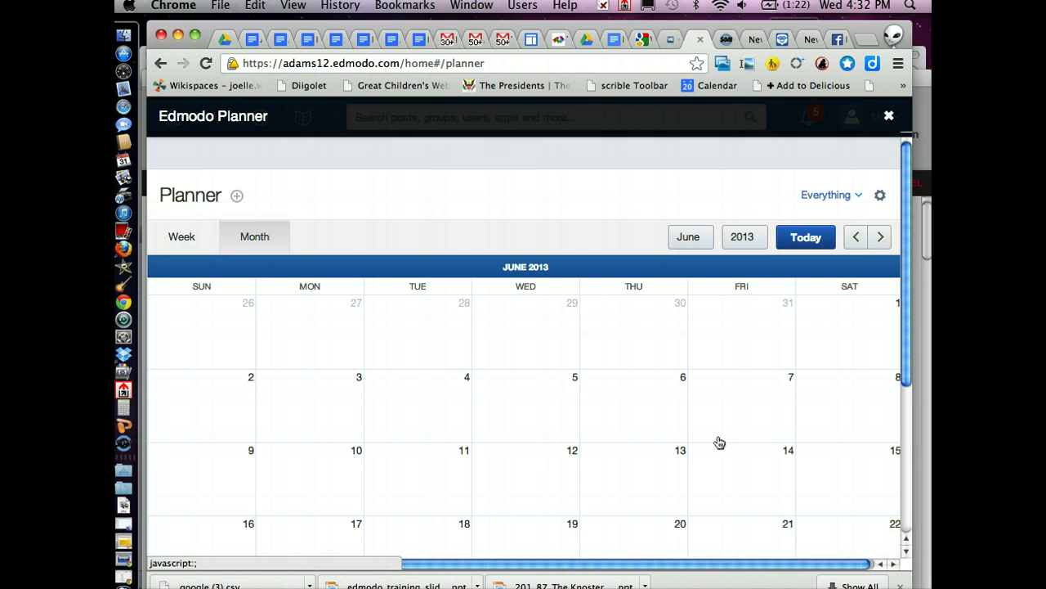
# - Advance the month calendar to July 2013 and check the new event's entry on the 31st
pyautogui.click(878, 238)
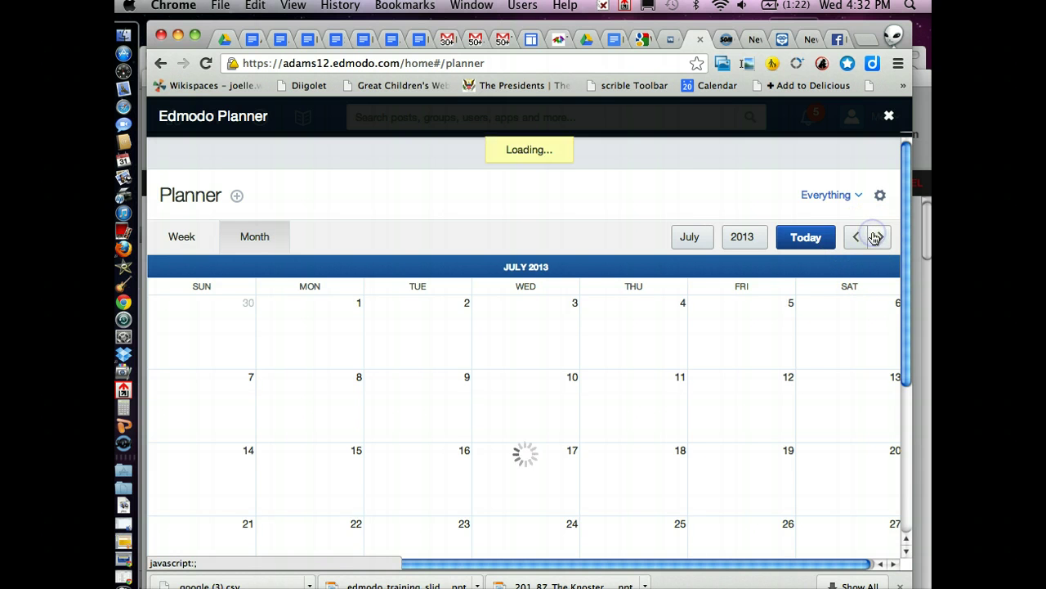
pyautogui.moveTo(909, 205); pyautogui.dragTo(912, 289)
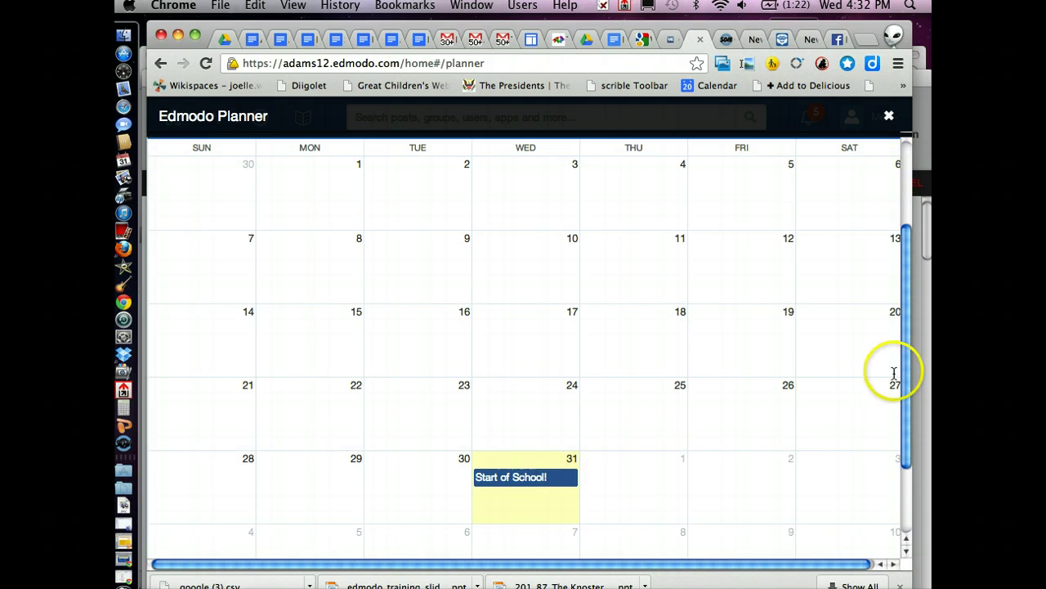
pyautogui.moveTo(904, 364); pyautogui.dragTo(899, 267)
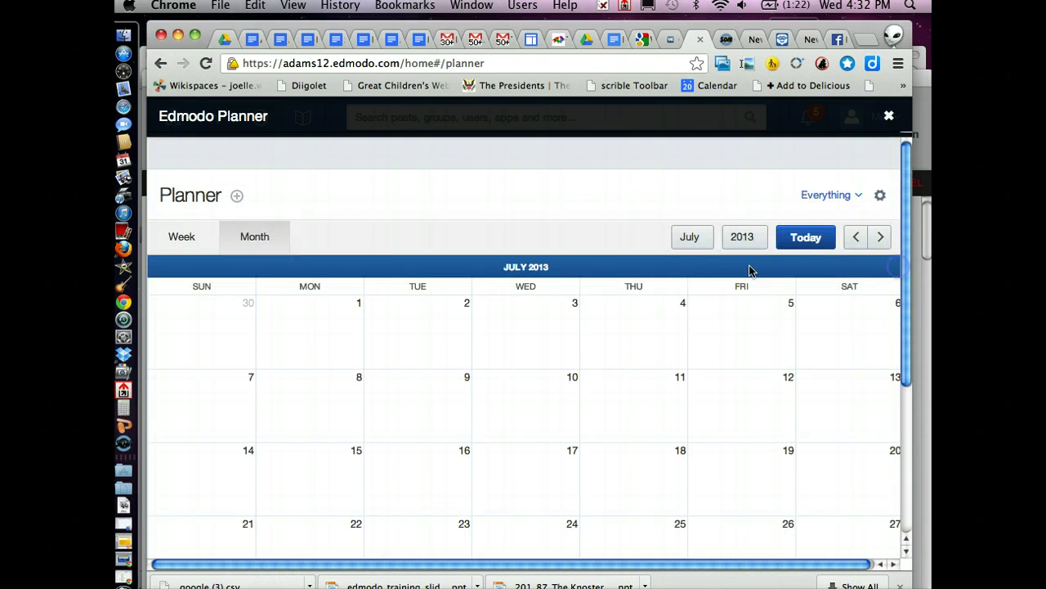
# - Switch the planner to the week view, browse the neighbouring weeks, and return to July 31 - August 4
pyautogui.click(197, 234)
pyautogui.click(879, 237)
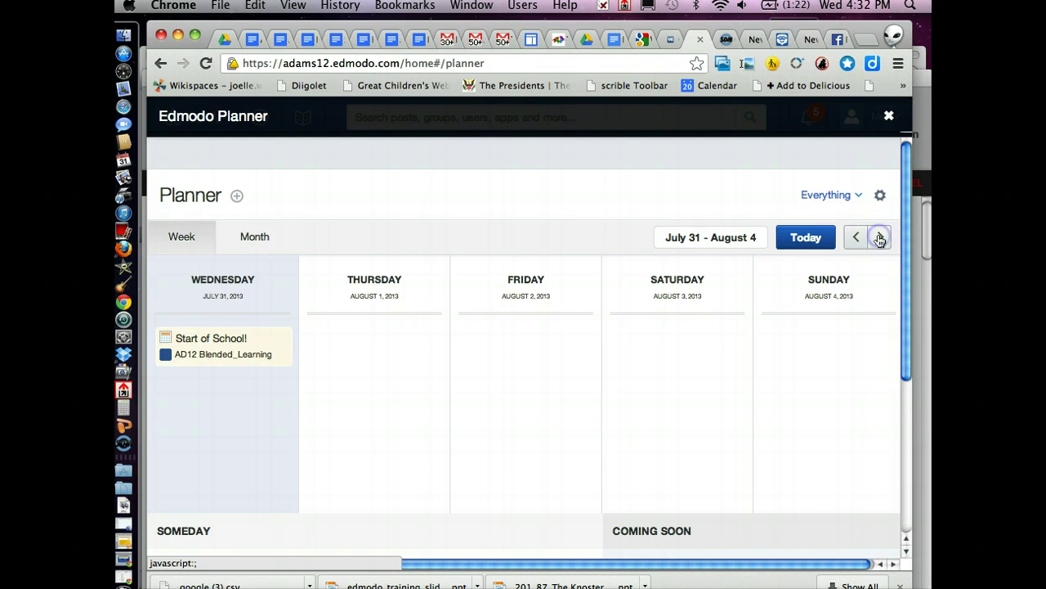
pyautogui.click(856, 238)
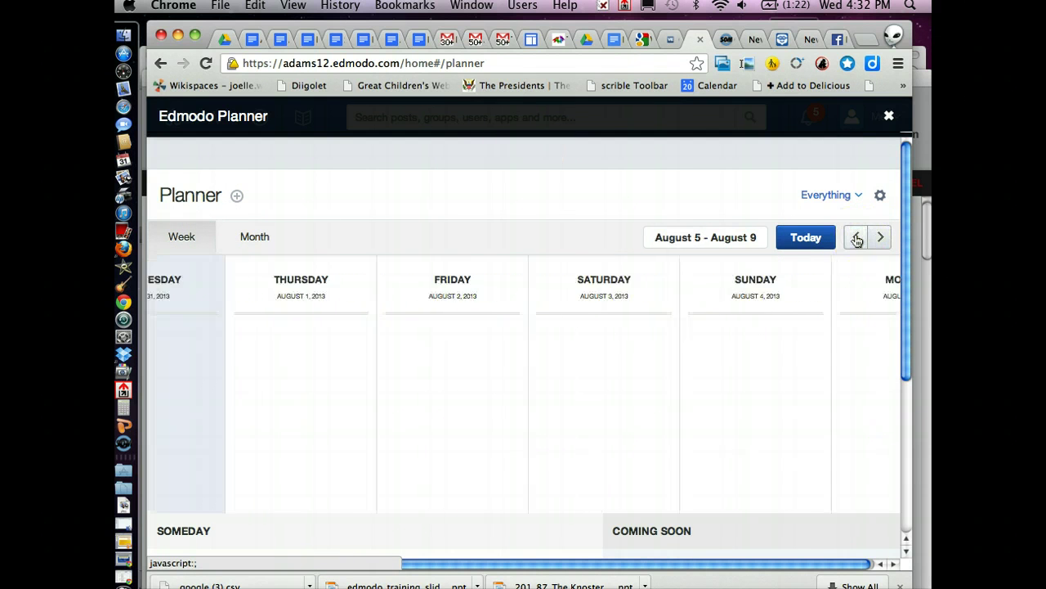
pyautogui.click(856, 238)
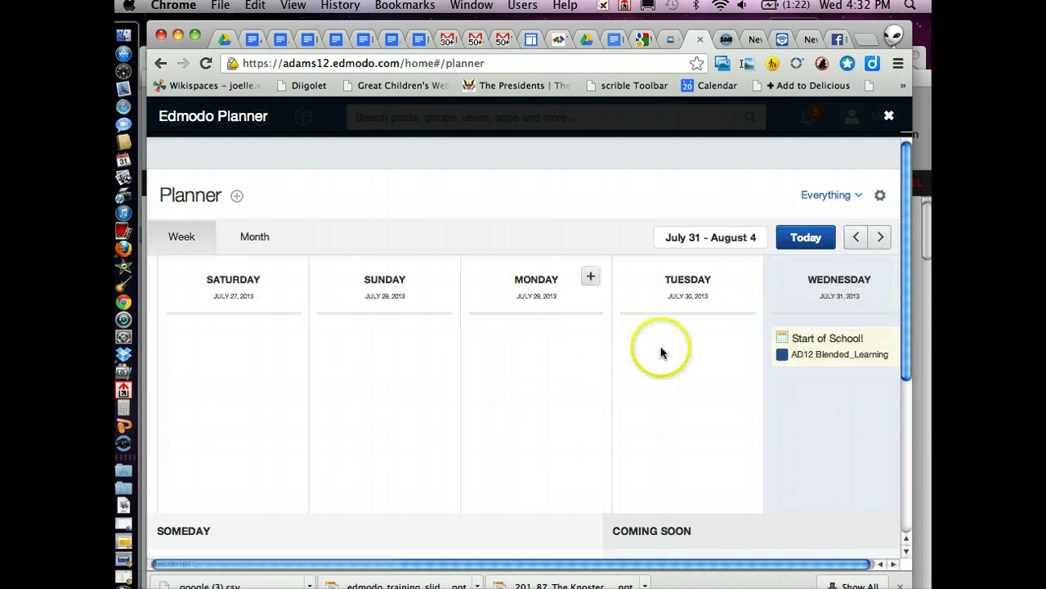
pyautogui.click(883, 237)
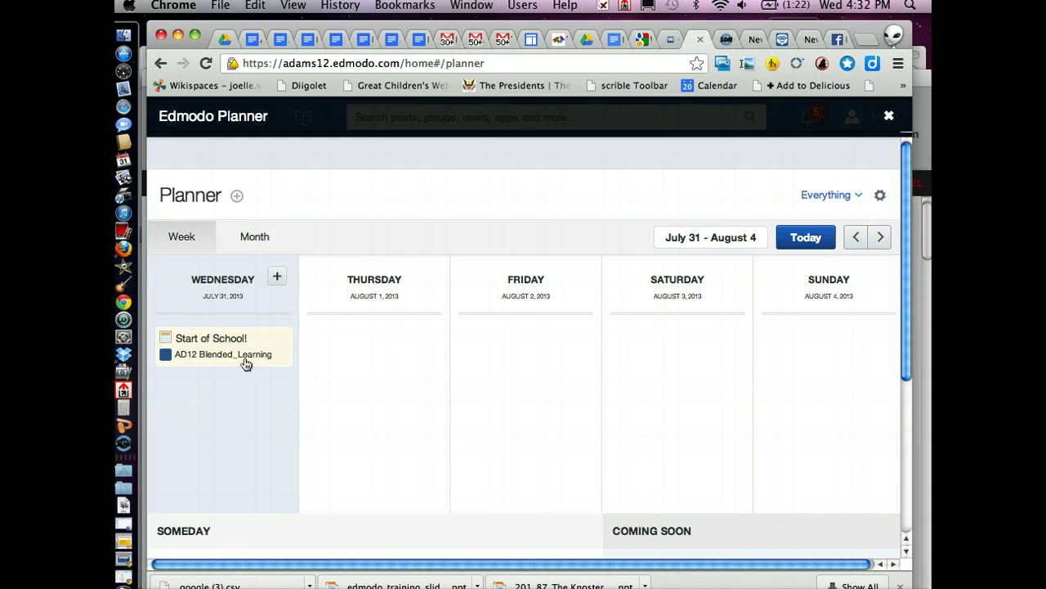
# - Start a new planner task and compare its form with the event form, ending on the task form
pyautogui.click(237, 197)
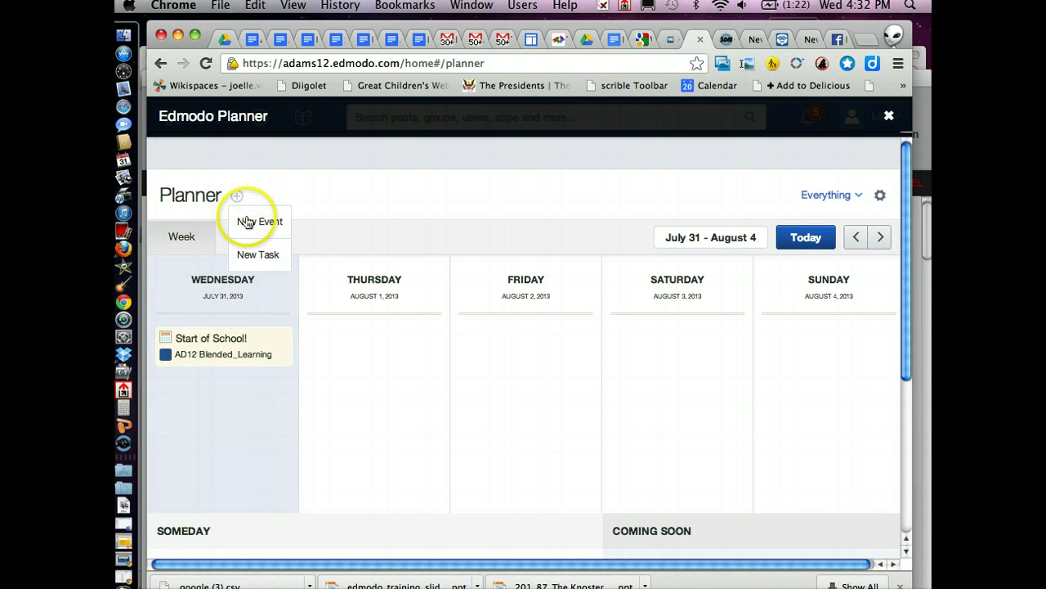
pyautogui.click(257, 254)
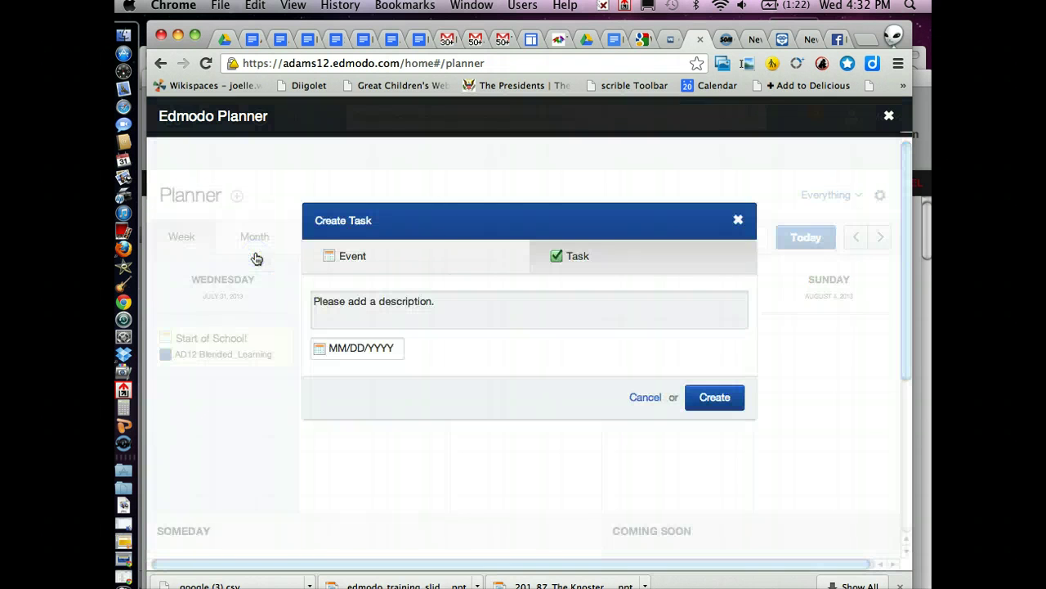
pyautogui.click(351, 258)
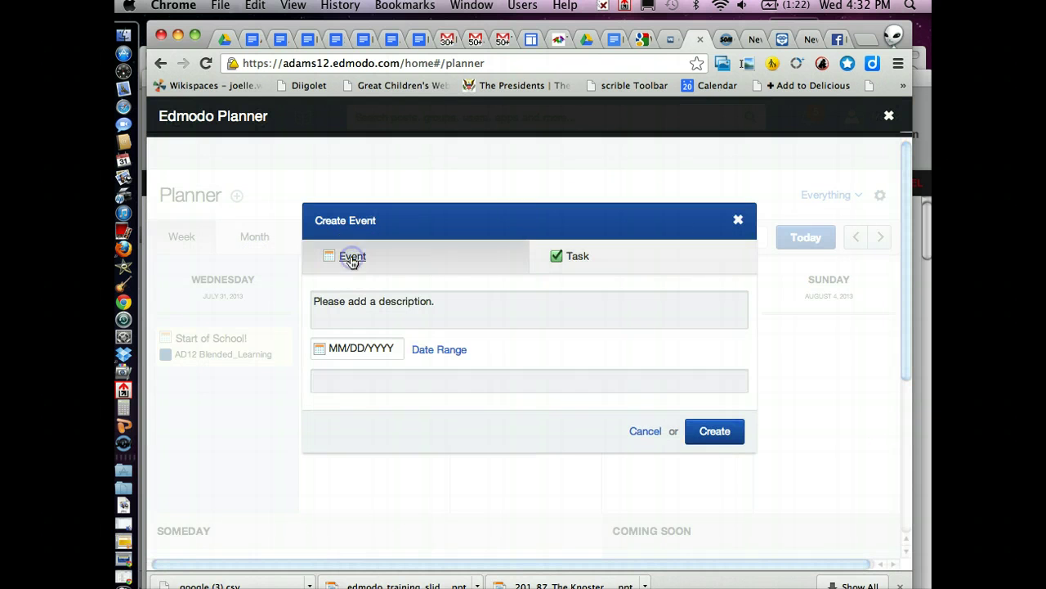
pyautogui.click(579, 258)
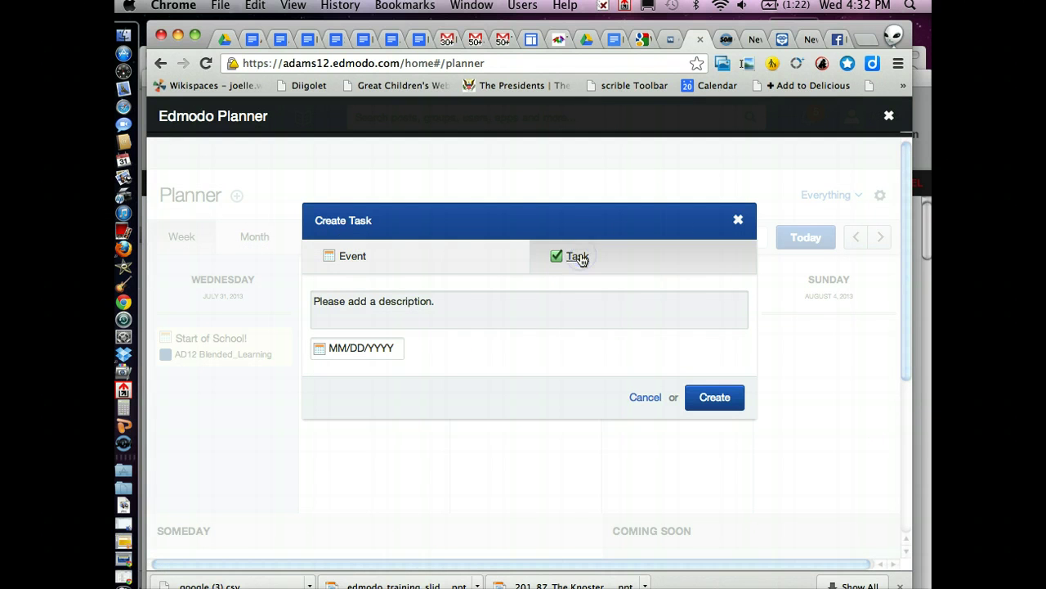
pyautogui.click(355, 256)
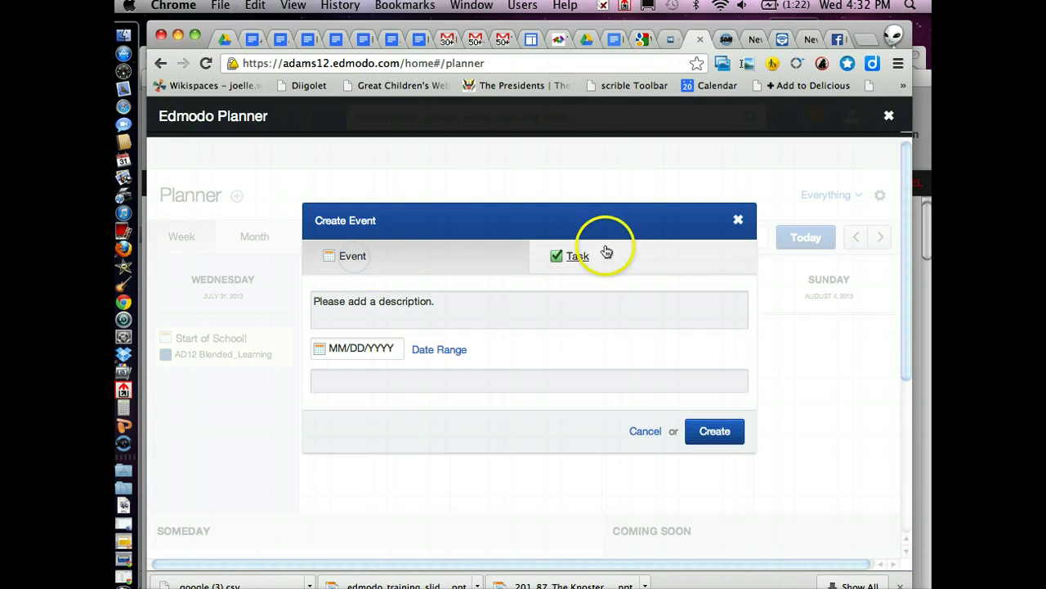
pyautogui.click(580, 258)
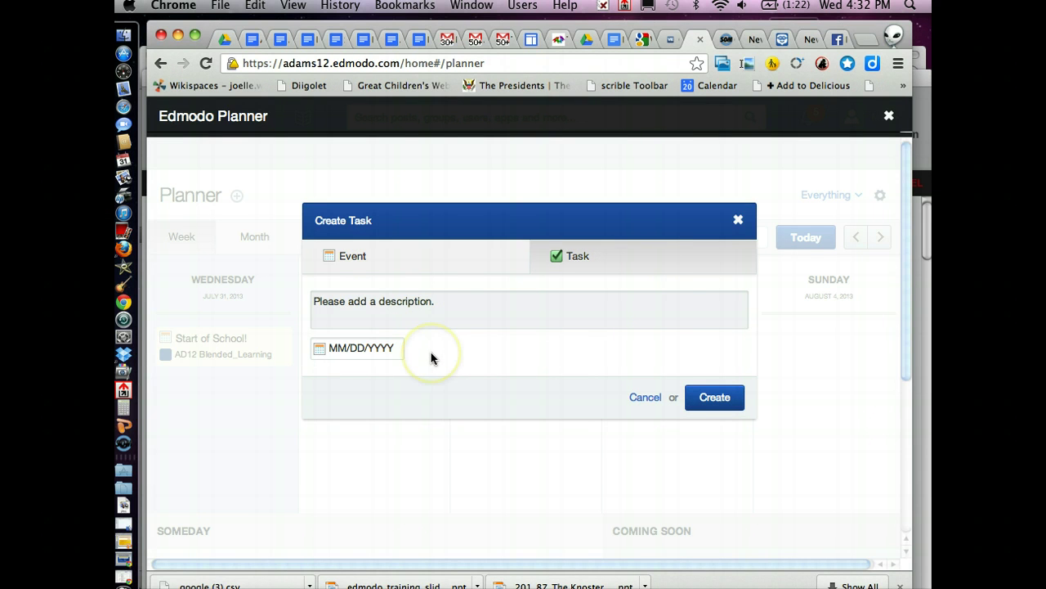
# - Enter "Finish new Edmodo Tutorials" as the task's description
pyautogui.click(402, 307)
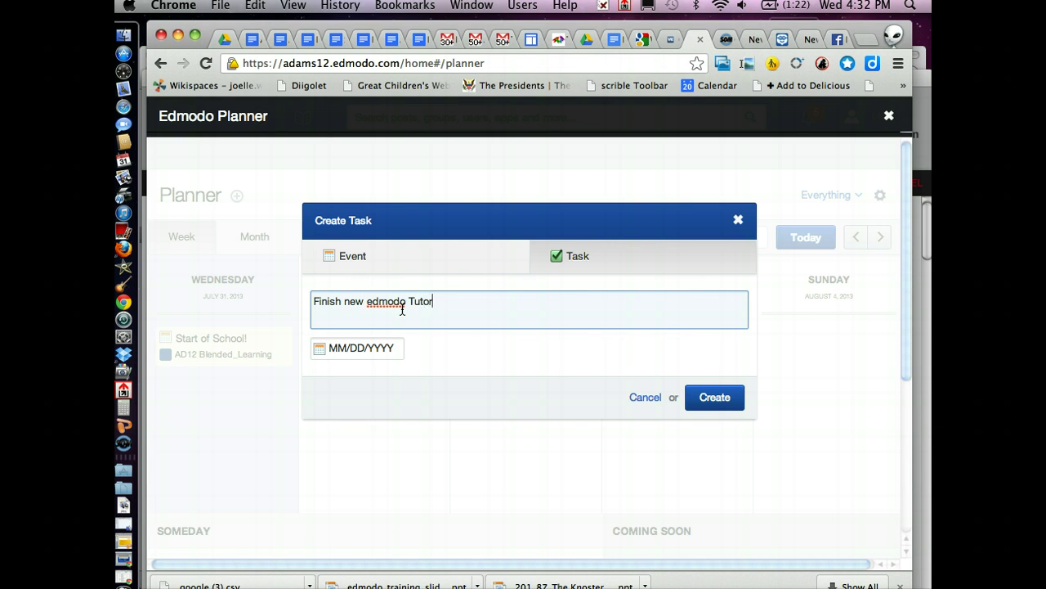
pyautogui.write('Finish new edmodo Tutorials')
pyautogui.press('Delete')
pyautogui.write('E')
# - Set the task's due date to 8/1/2013 and create the task
pyautogui.click(386, 347)
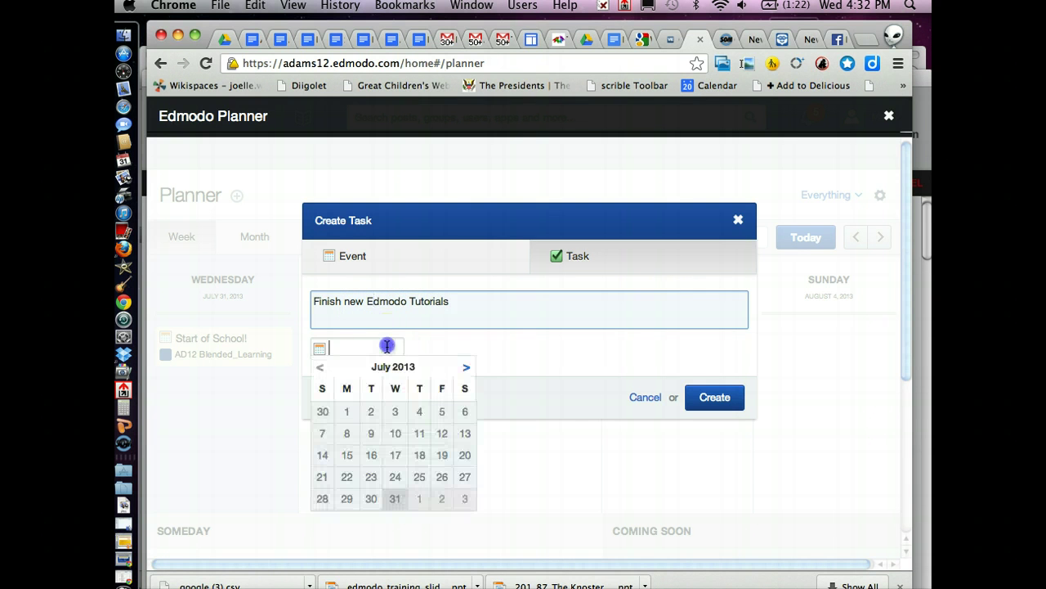
pyautogui.click(418, 499)
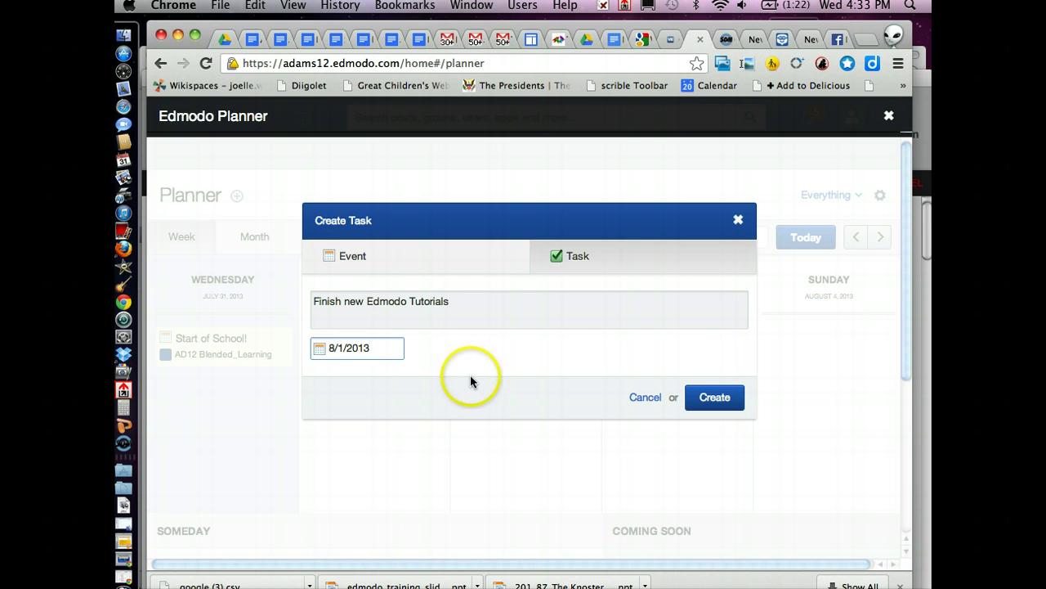
pyautogui.click(471, 368)
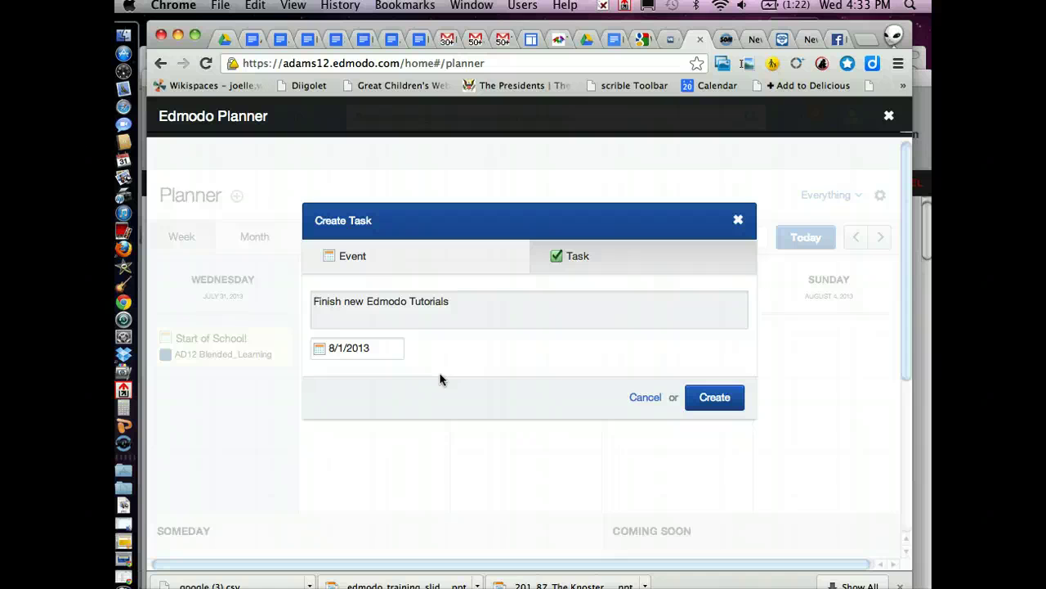
pyautogui.click(553, 323)
pyautogui.click(710, 396)
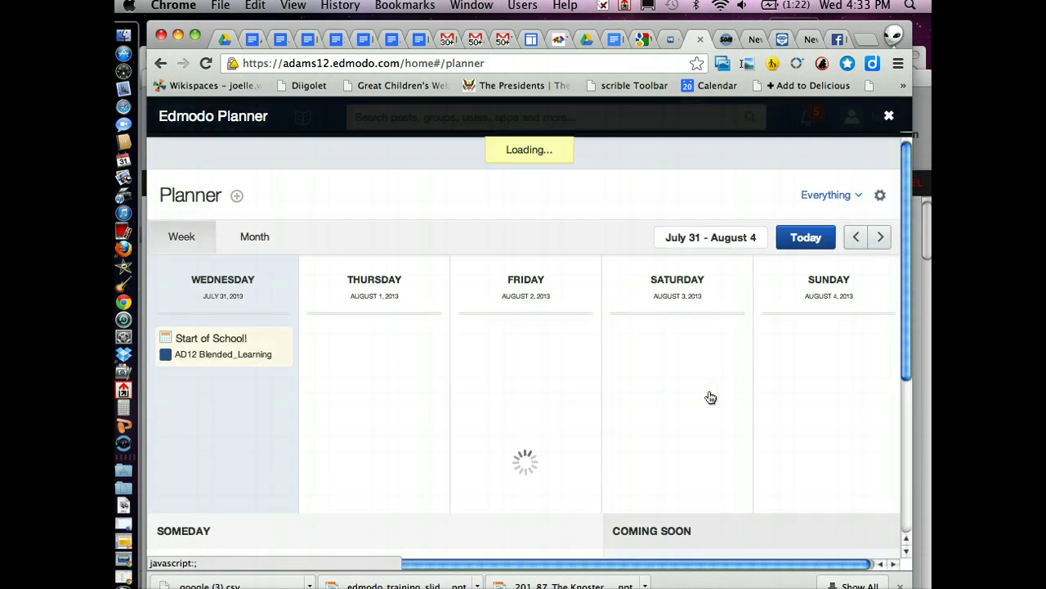
# - Review the new task and the event in the week view, and filter the planner by the Adams 12 group
pyautogui.moveTo(427, 390); pyautogui.dragTo(345, 404)
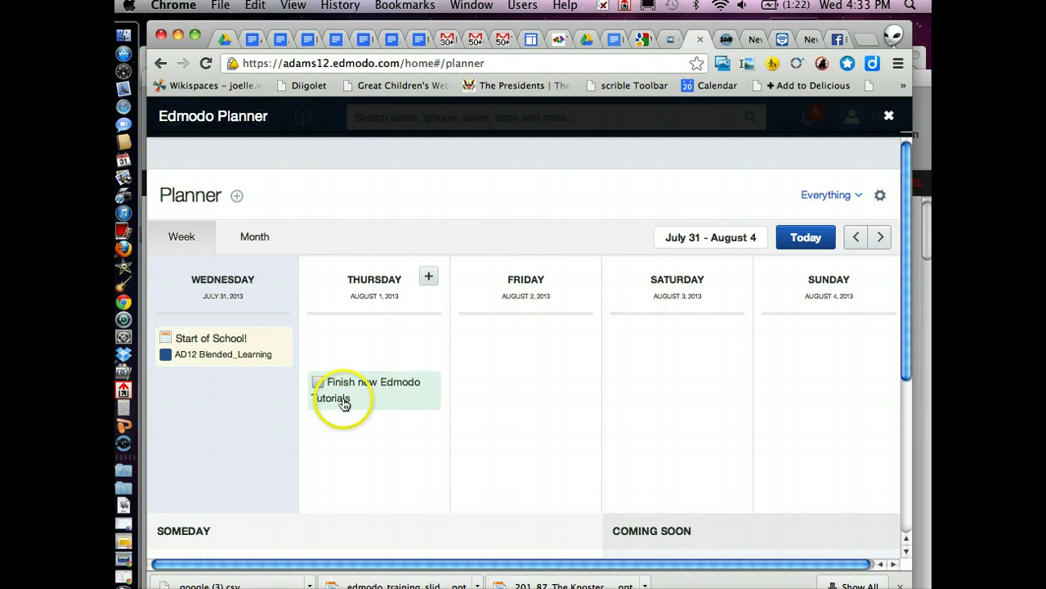
pyautogui.moveTo(216, 361); pyautogui.dragTo(239, 360)
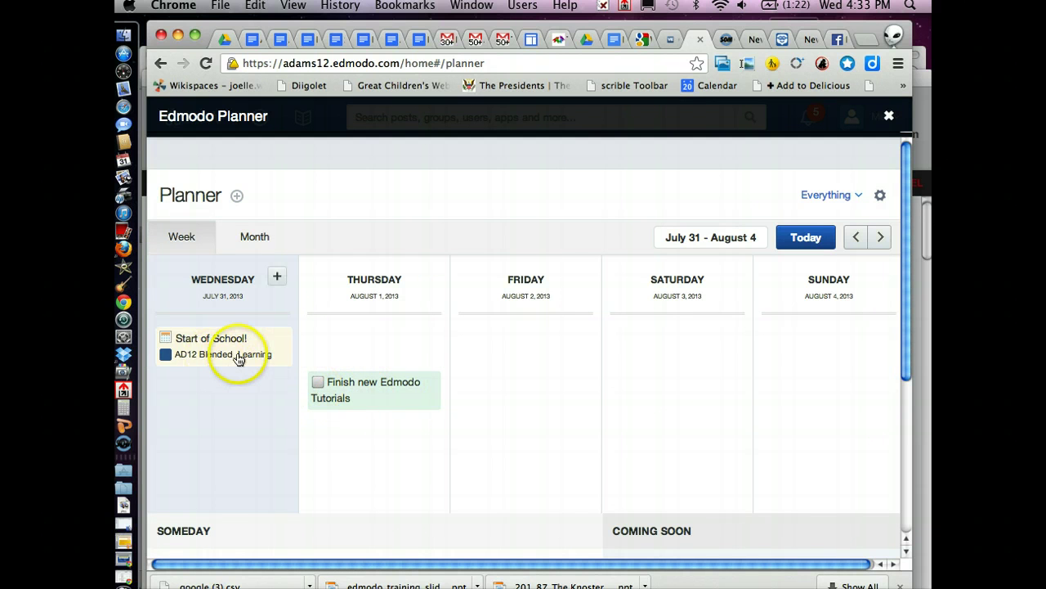
pyautogui.click(859, 194)
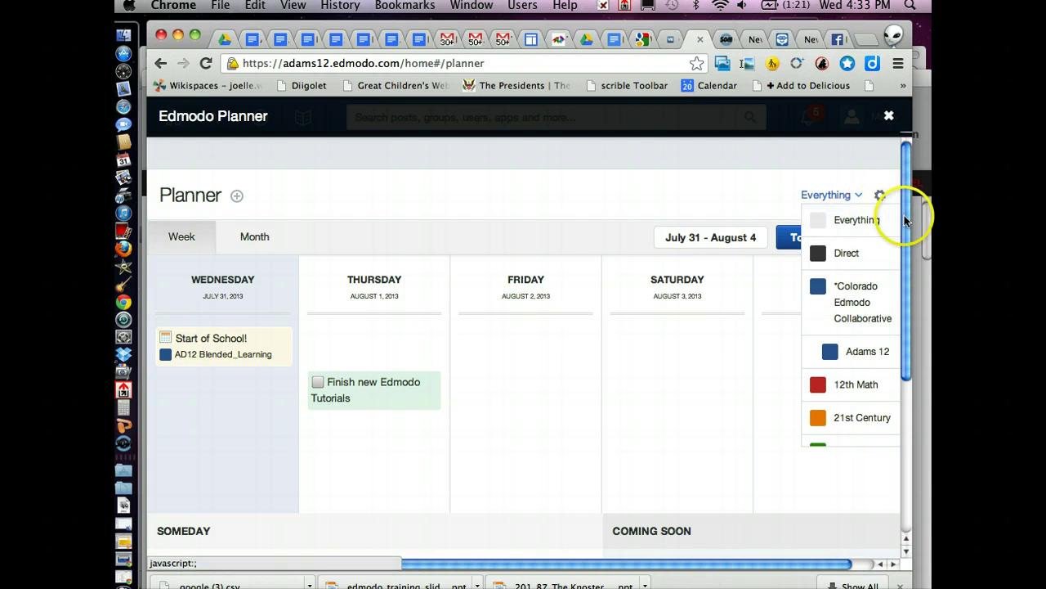
pyautogui.click(859, 352)
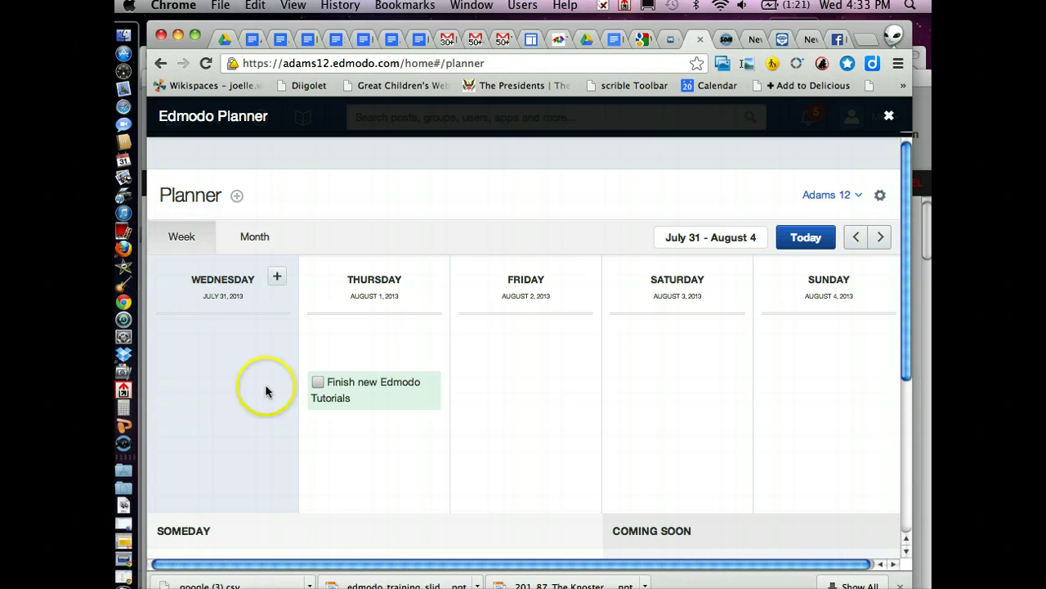